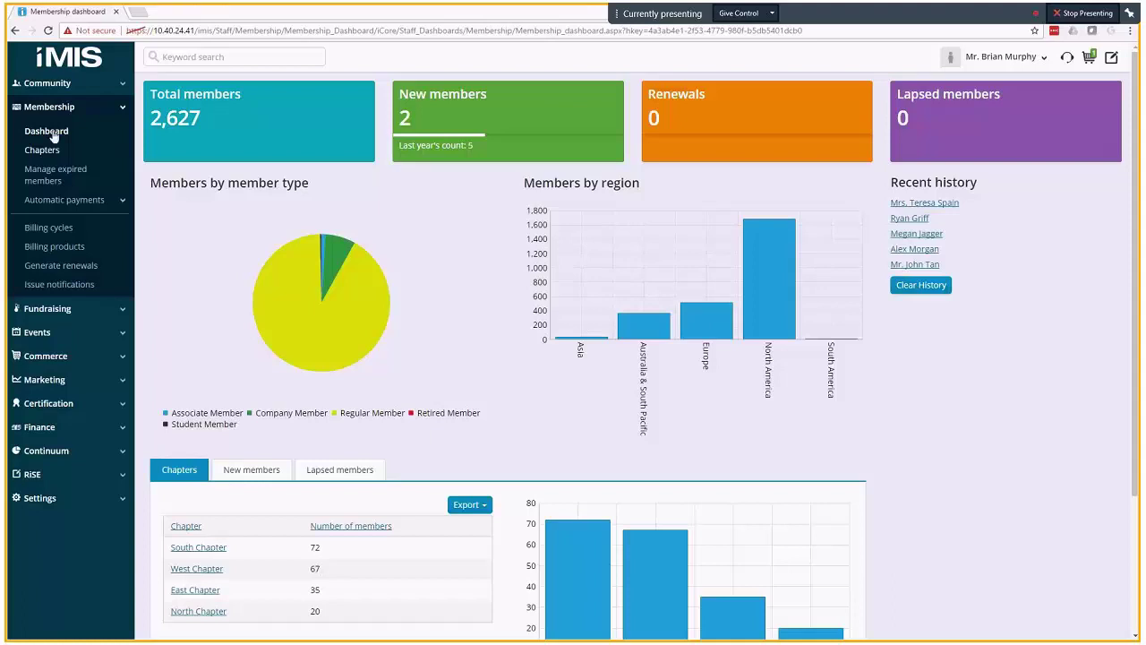
- Set up a renewal run for the Regular Membership Fees cycle, with query and chapter restrictions cleared
click(62, 266)
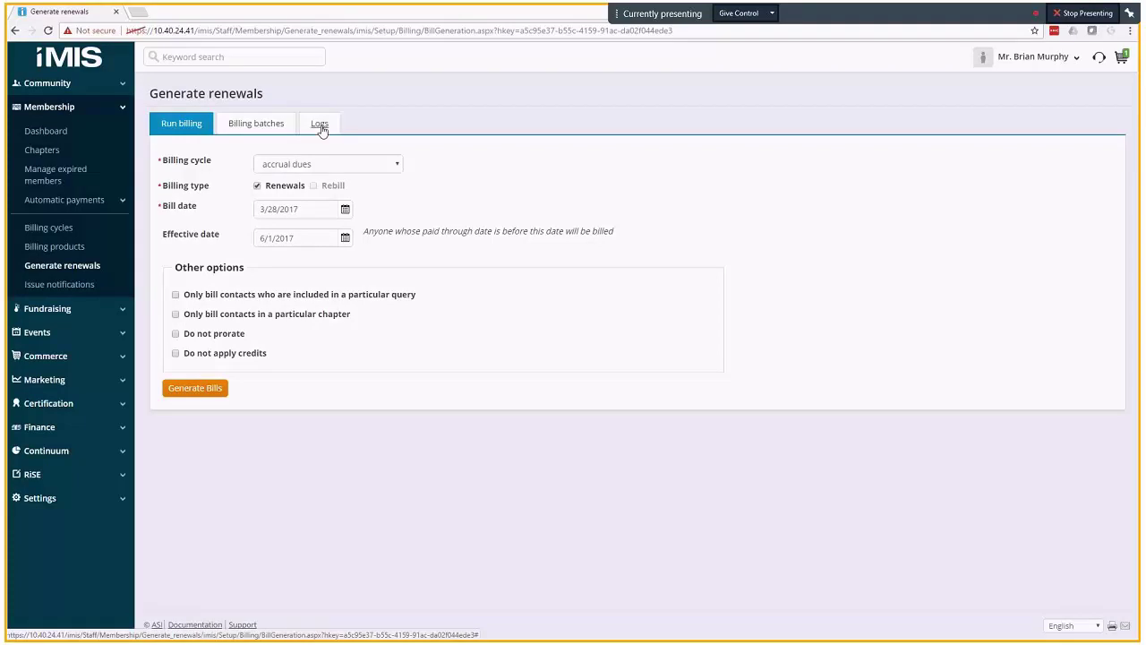
click(397, 165)
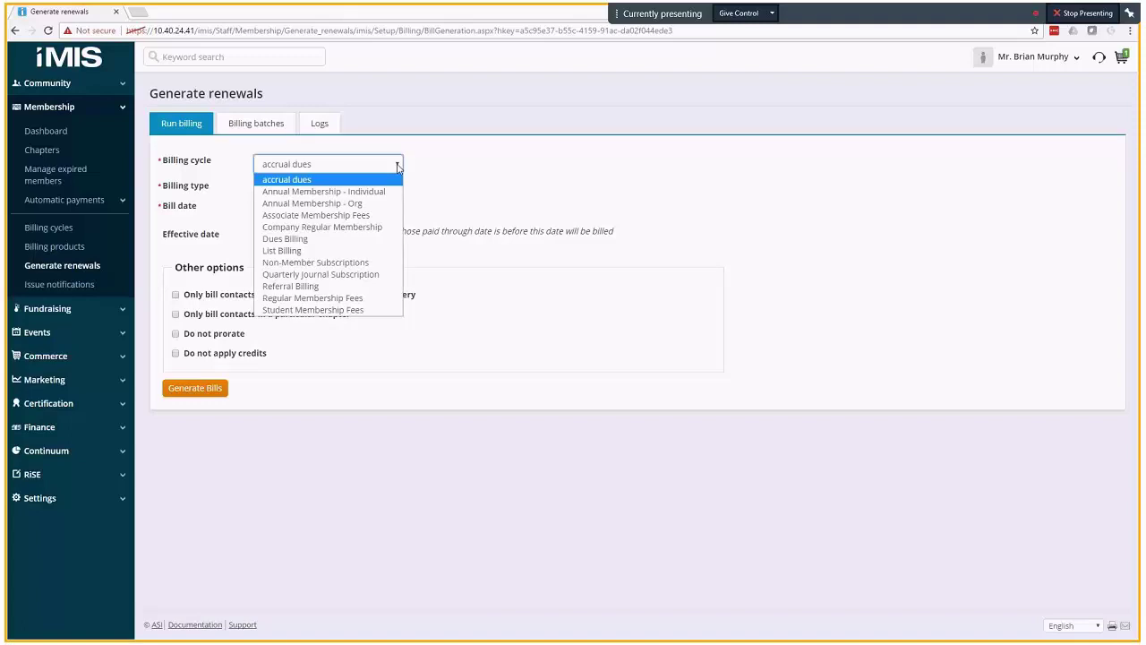
click(348, 299)
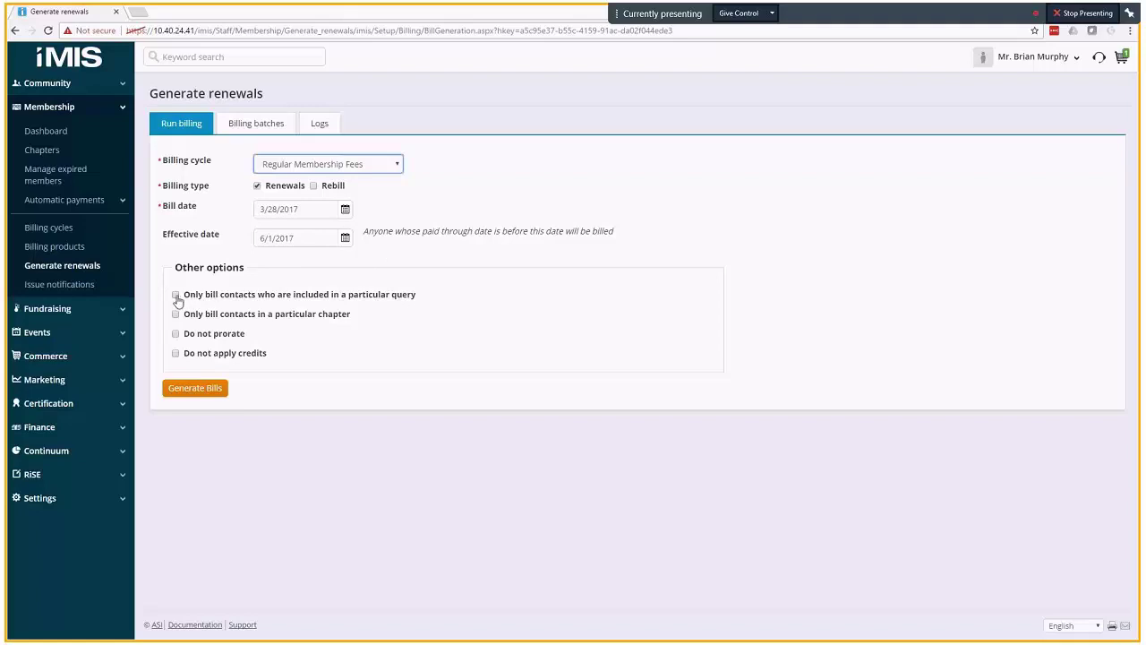
click(176, 296)
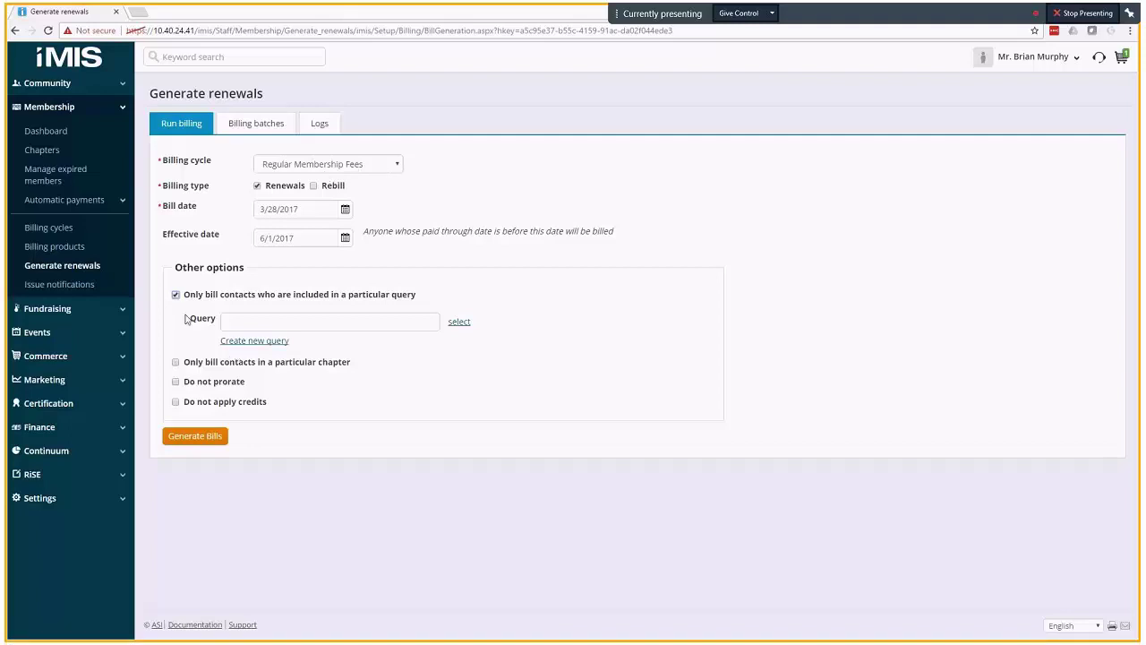
click(176, 363)
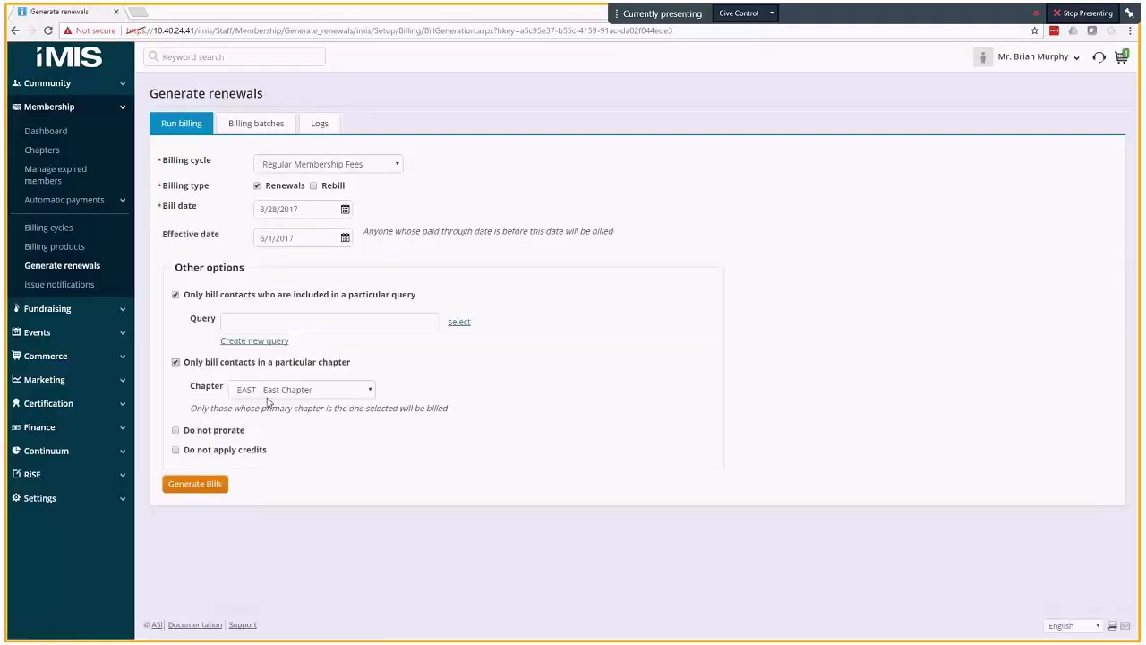
click(175, 294)
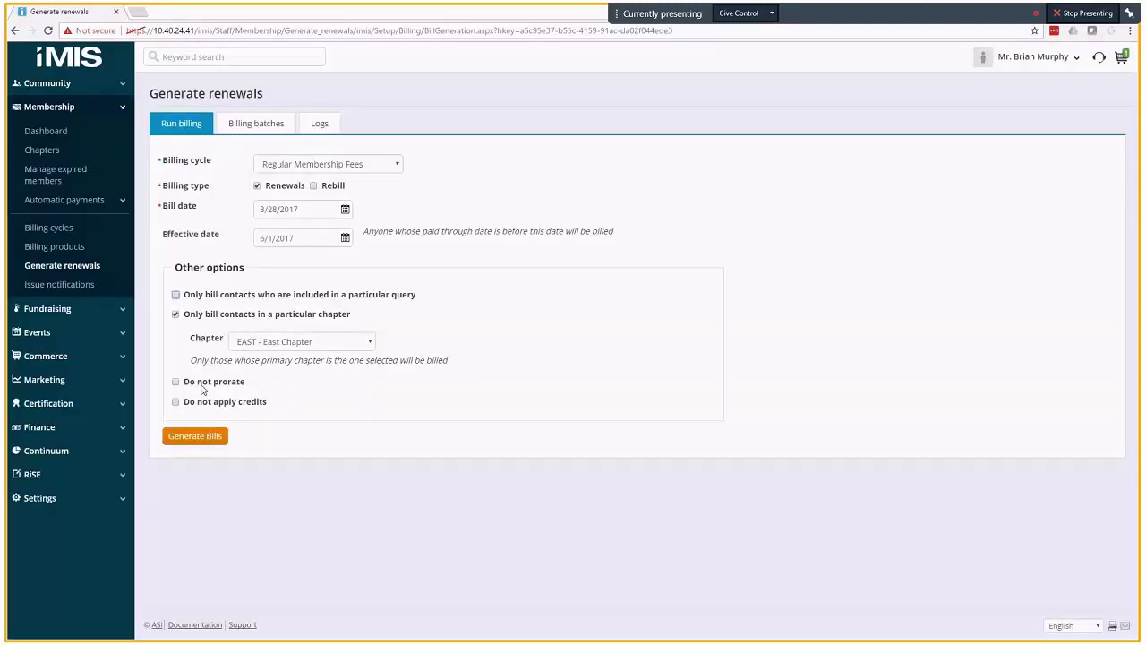
click(175, 315)
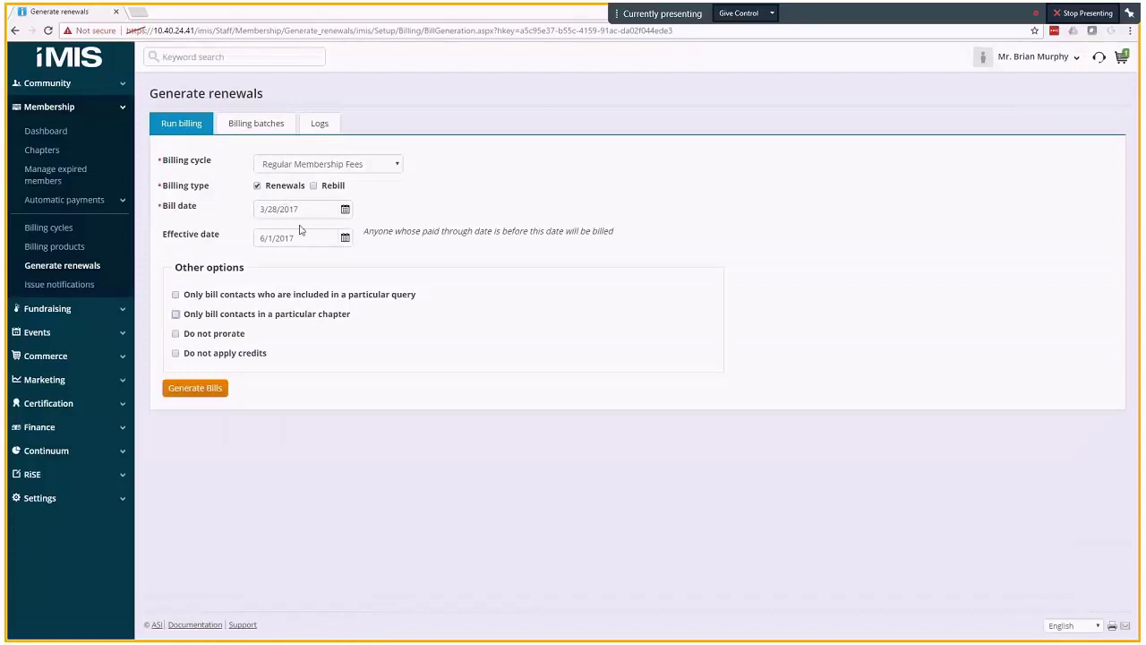
- Generate the bills and check the log shows 2382 bills totaling 529697.00
click(193, 391)
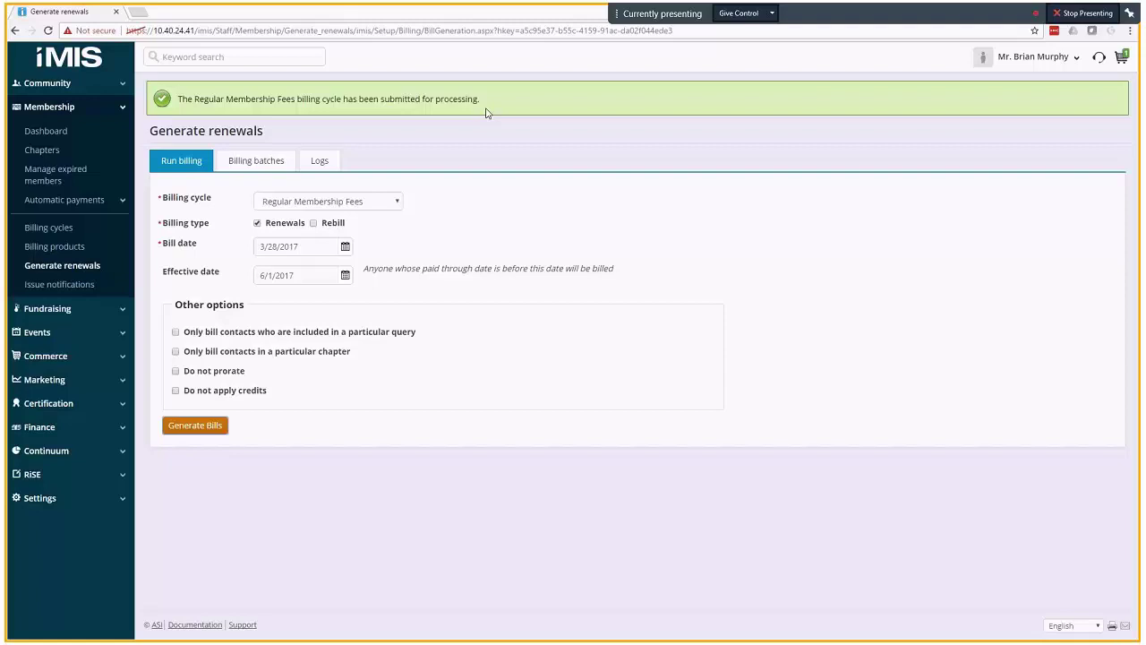
click(322, 163)
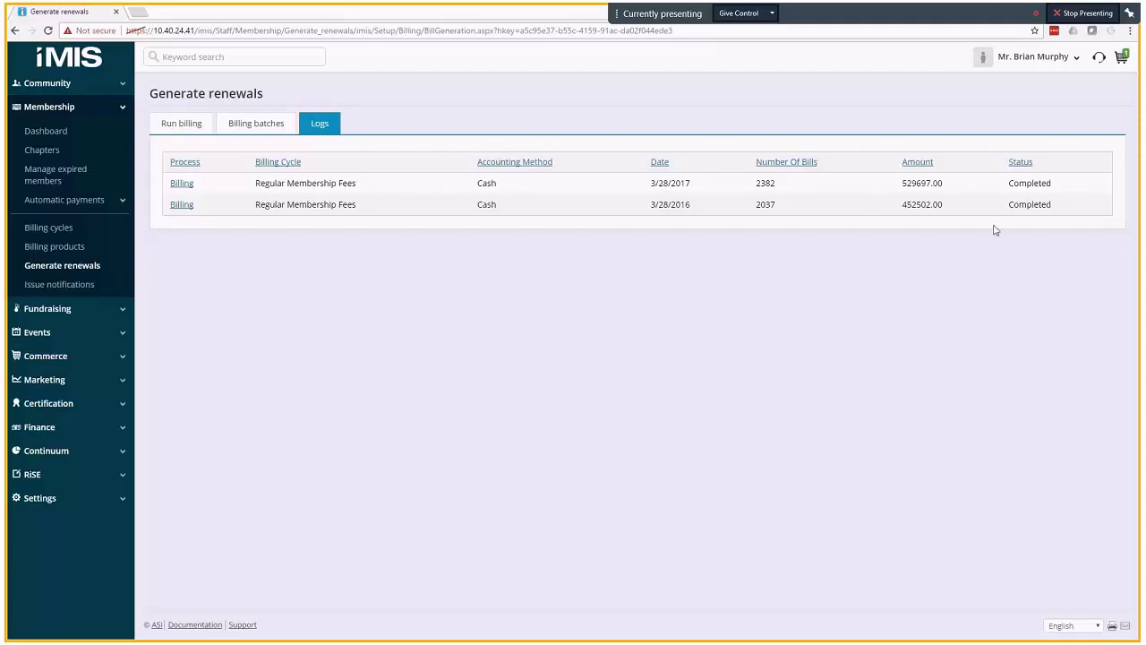
- Open the latest run's 500-bill list and preview one member's record in a separate tab, then close it
click(182, 186)
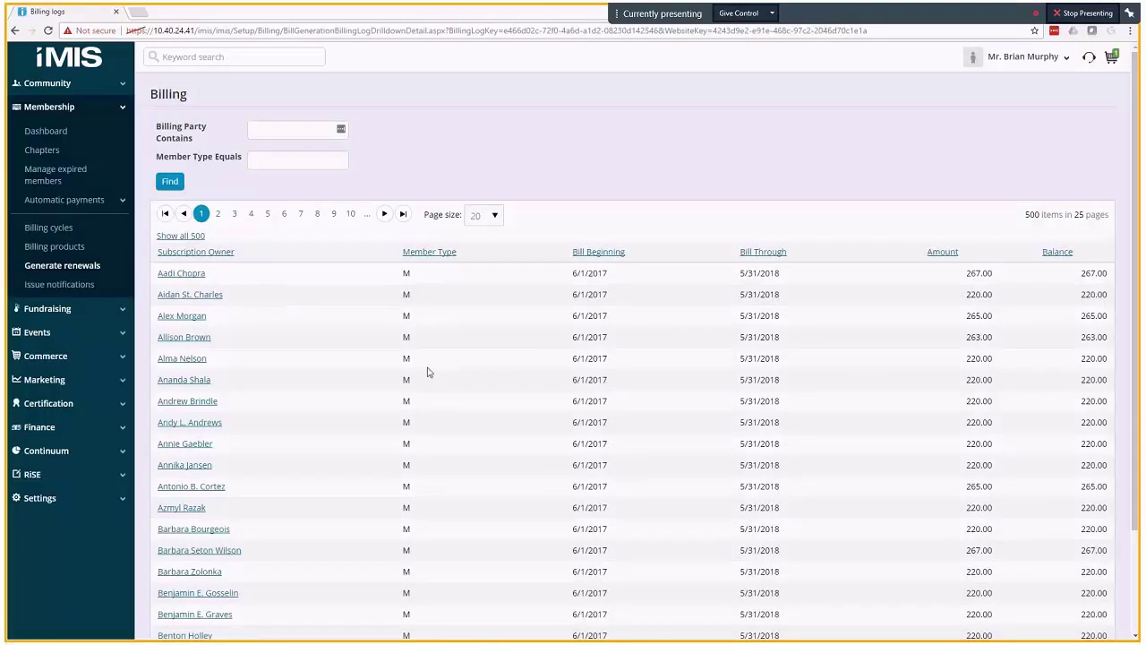
right_click(207, 304)
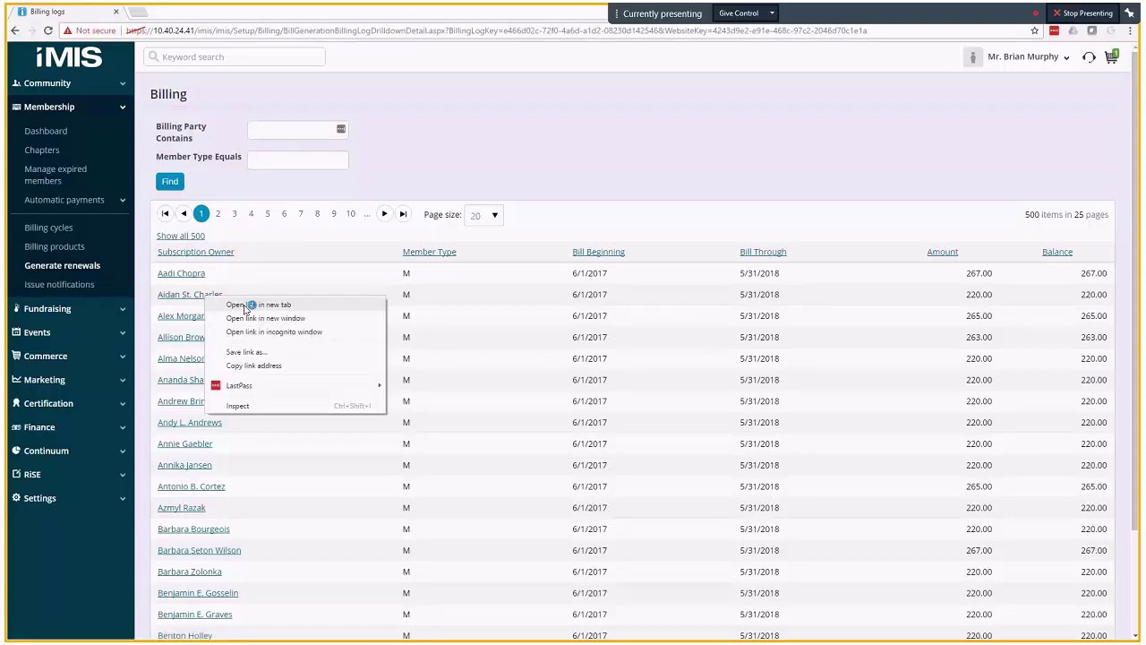
click(244, 306)
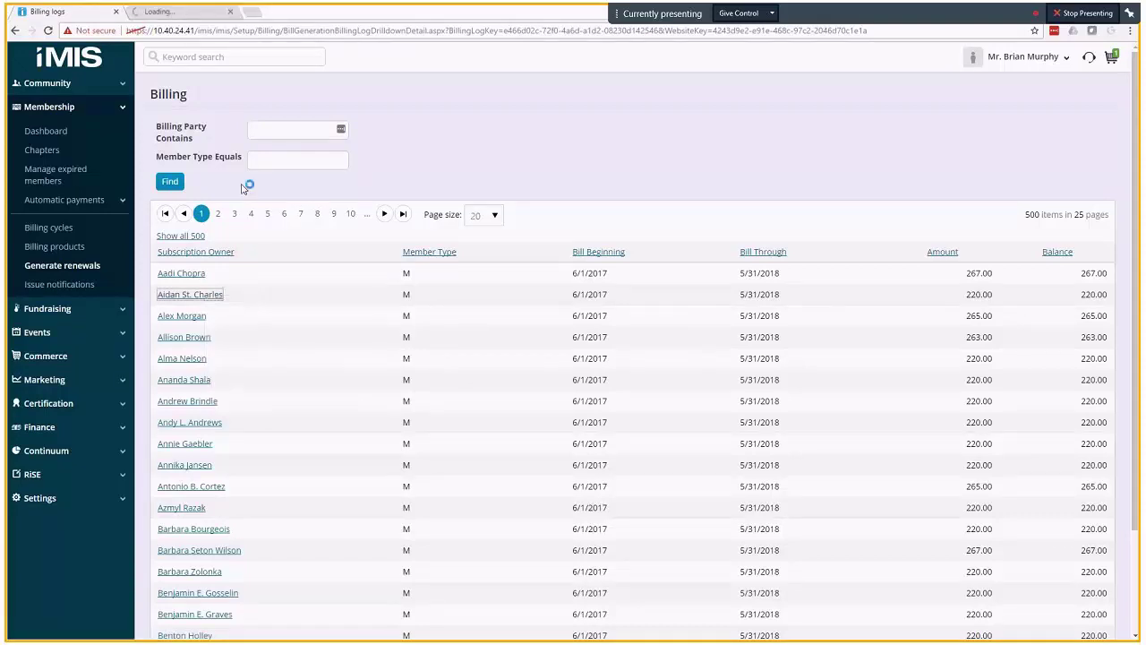
click(189, 14)
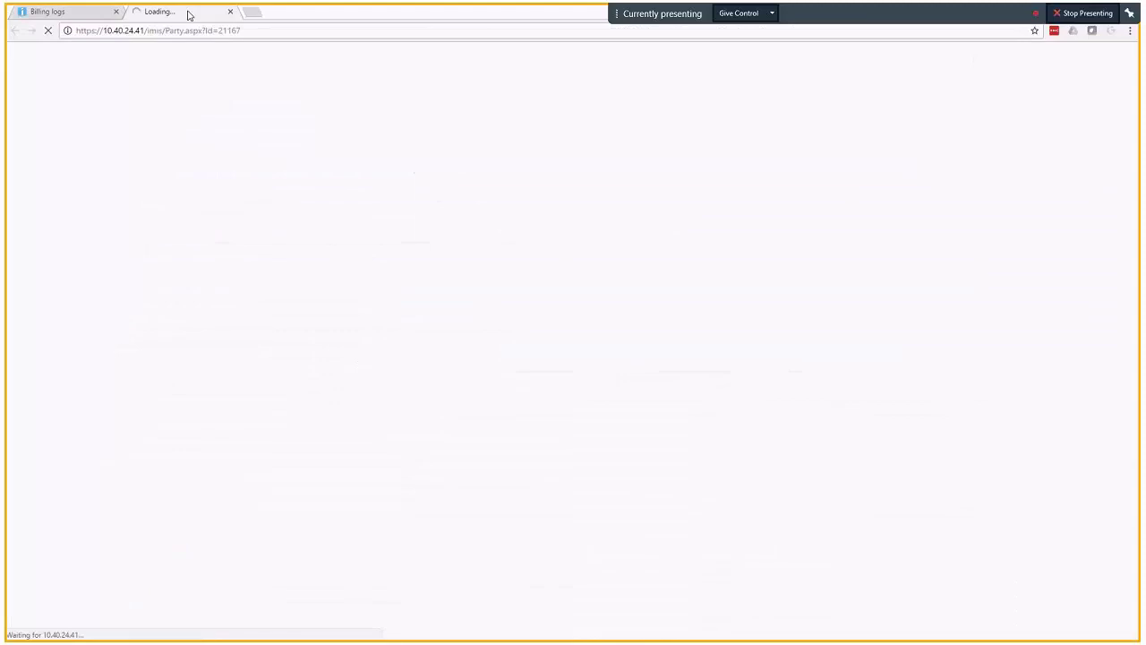
click(108, 11)
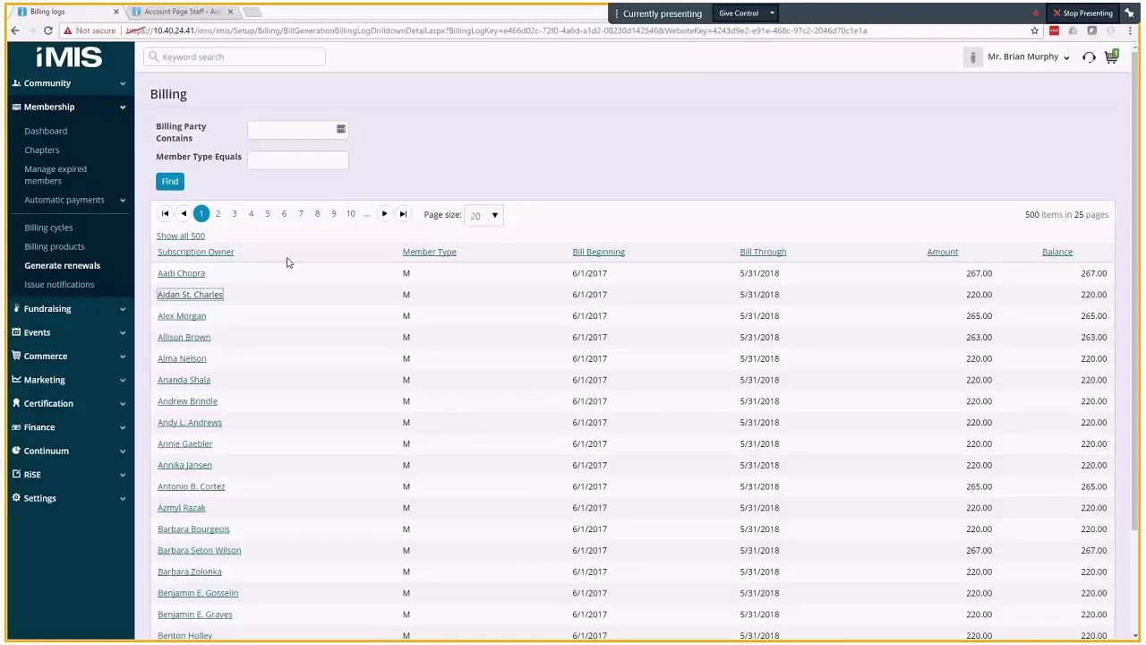
click(230, 12)
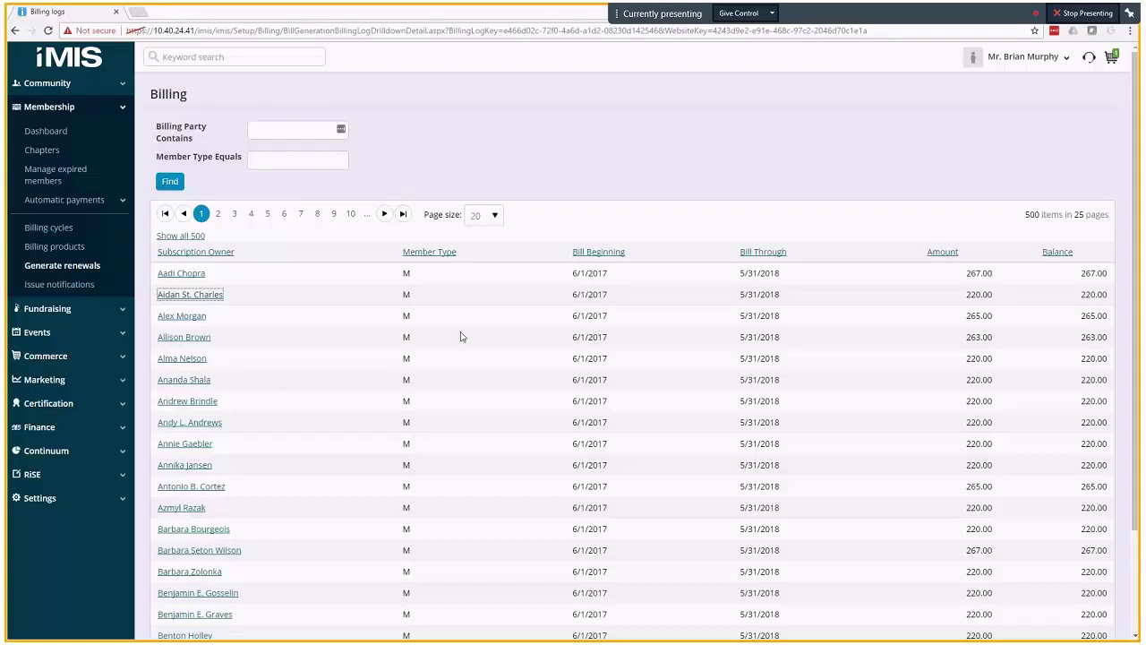
- Search for the member by name and open their account page
click(249, 56)
key(Return)
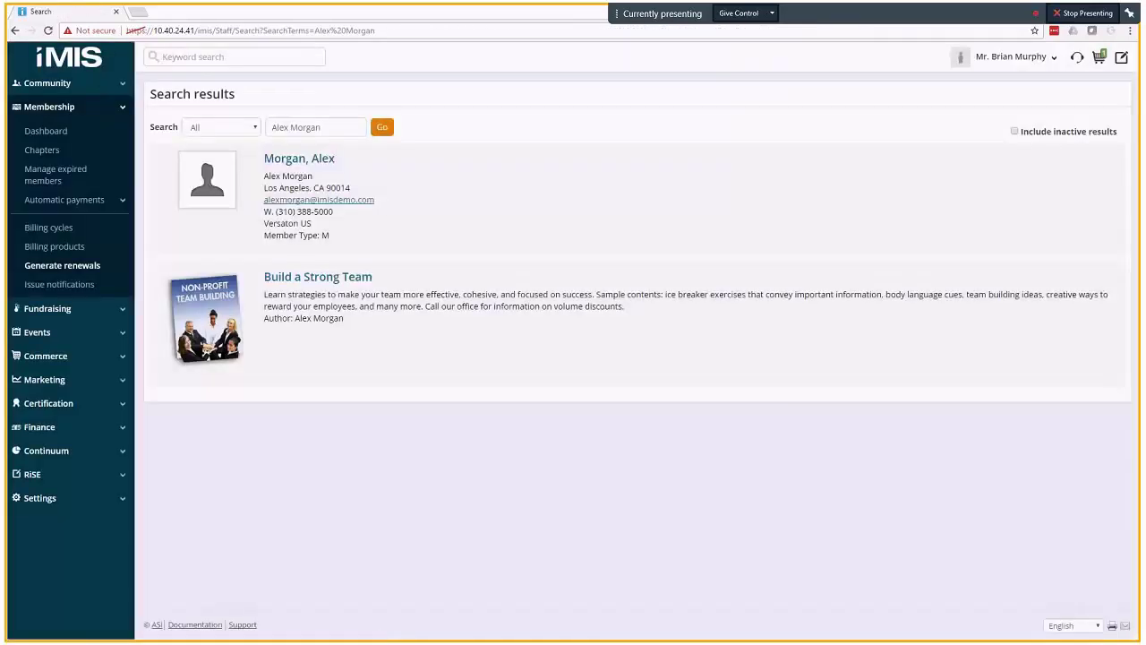
click(306, 164)
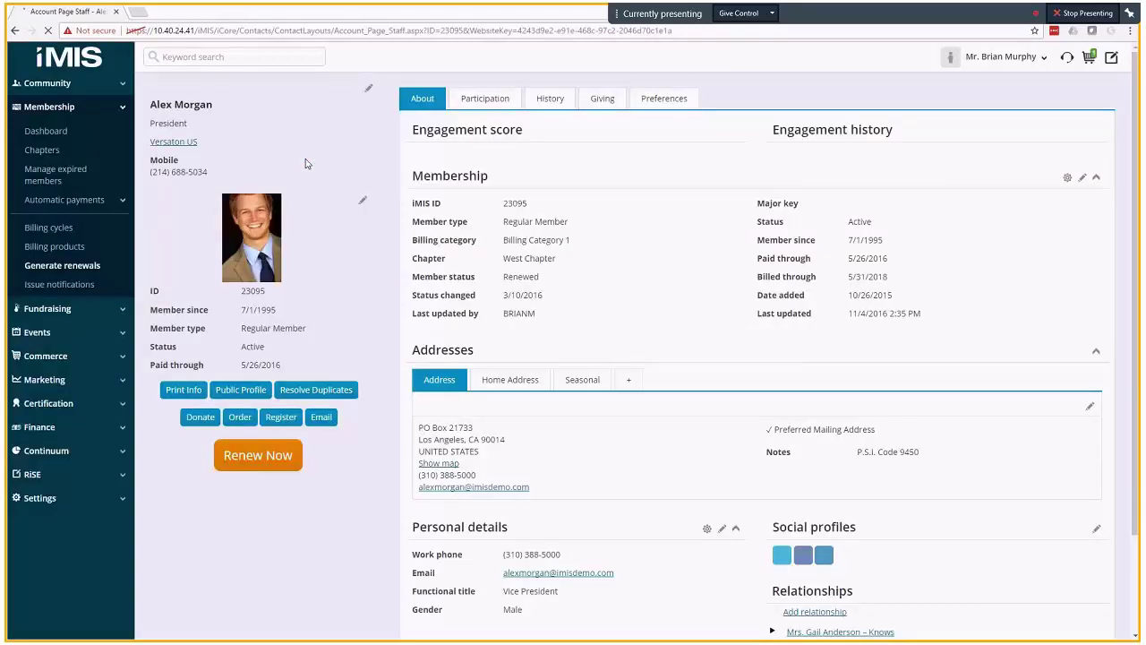
- Bring up the printable donor profile from the member's Giving details
click(602, 101)
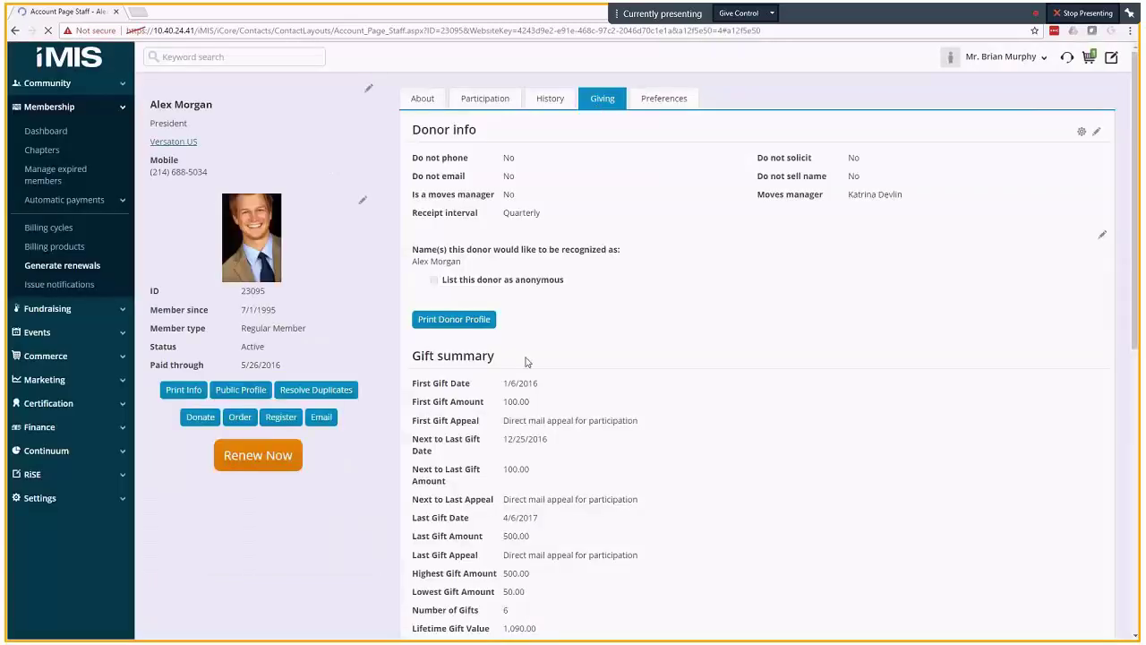
scroll(527, 361, down, 1)
click(461, 267)
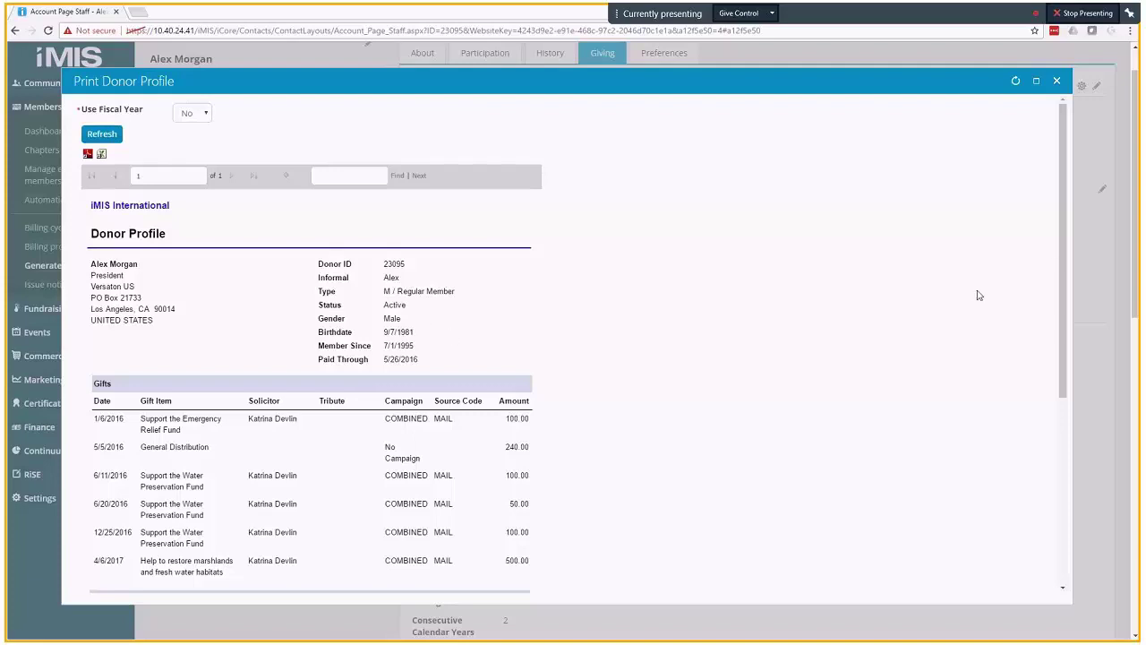
- Scroll through the donor profile's gifts and relationships, then close the report
scroll(1064, 243, down, 3)
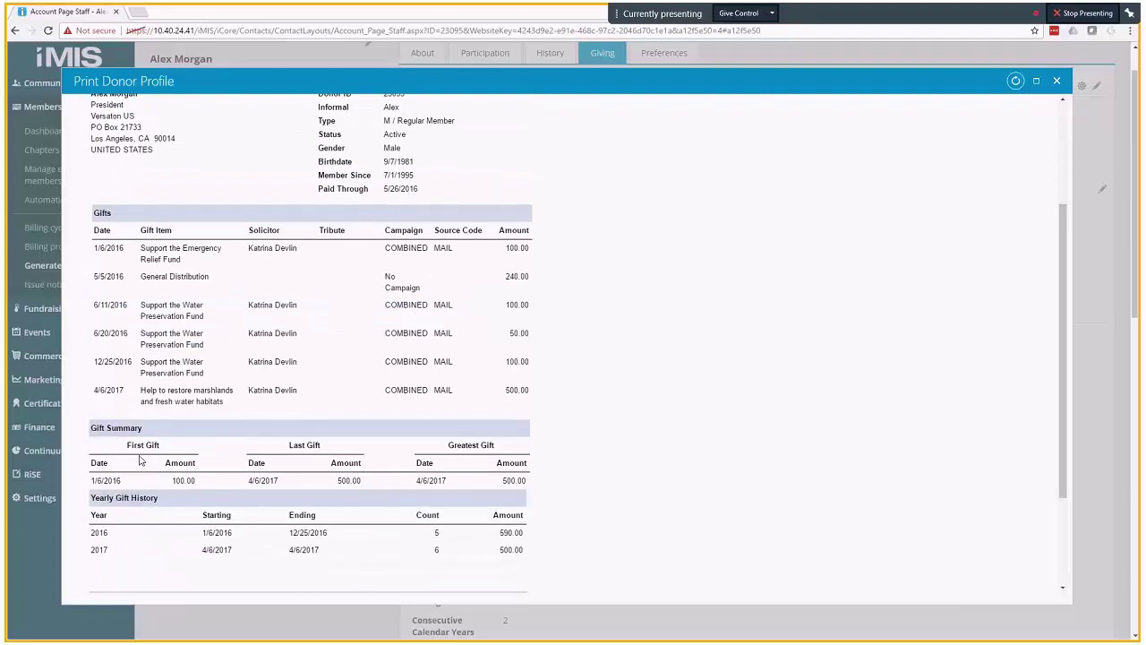
scroll(1063, 400, down, 1)
scroll(1064, 400, down, 2)
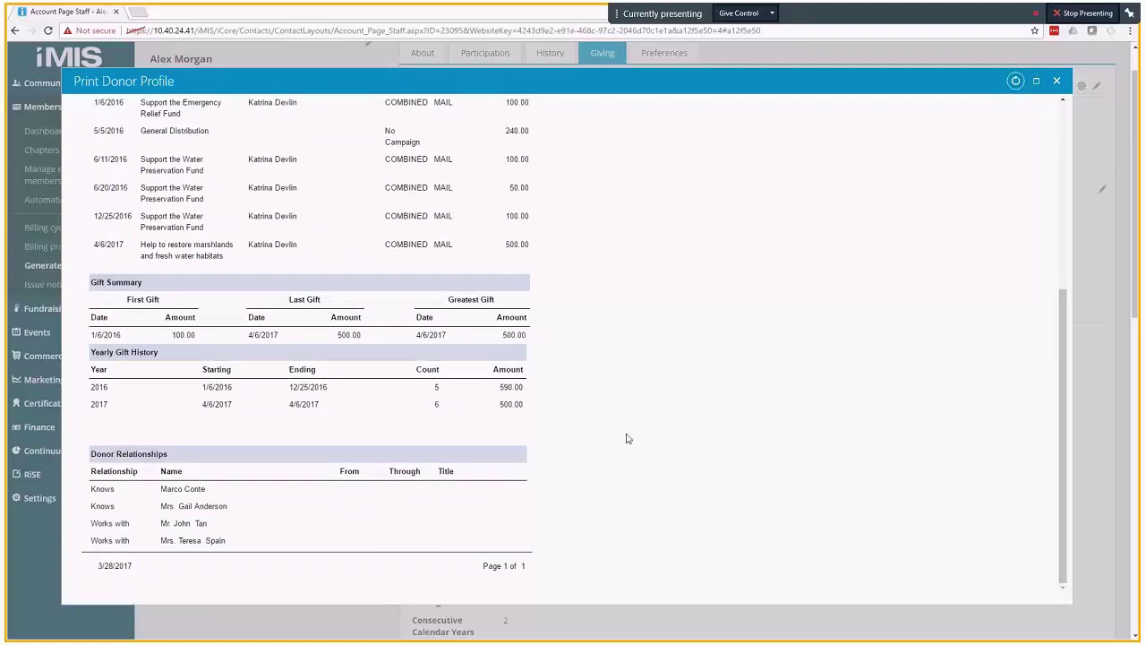
scroll(627, 438, up, 5)
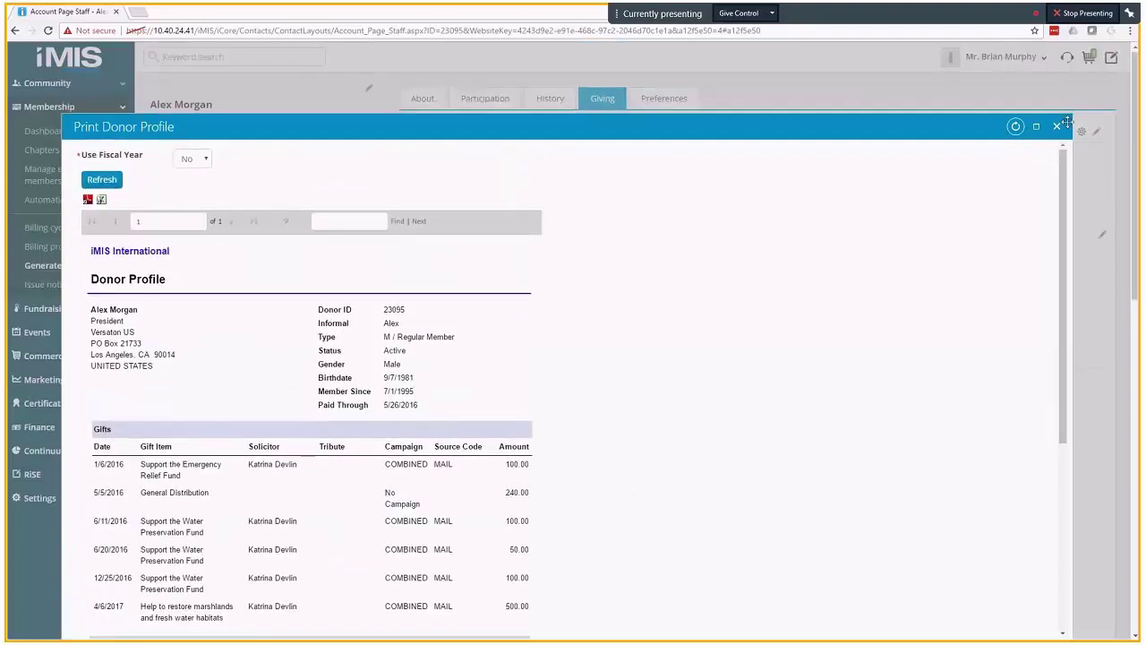
click(1065, 121)
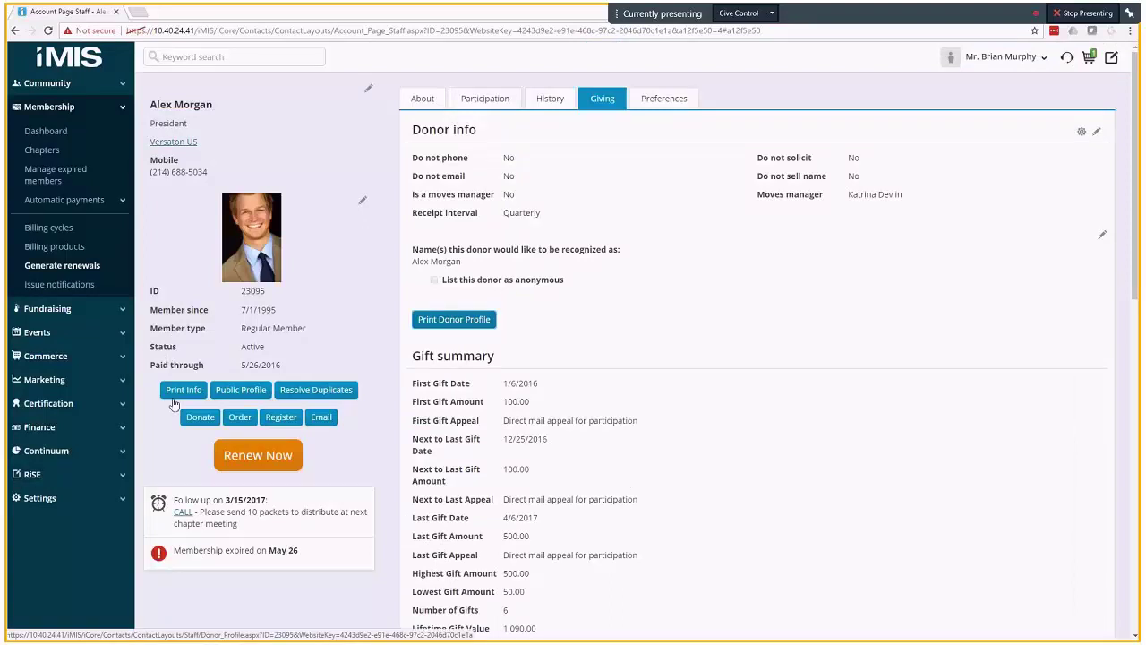
- Run the Event Question Response Detail report for the Annual Conference, review the answers, and close it
click(90, 454)
click(55, 407)
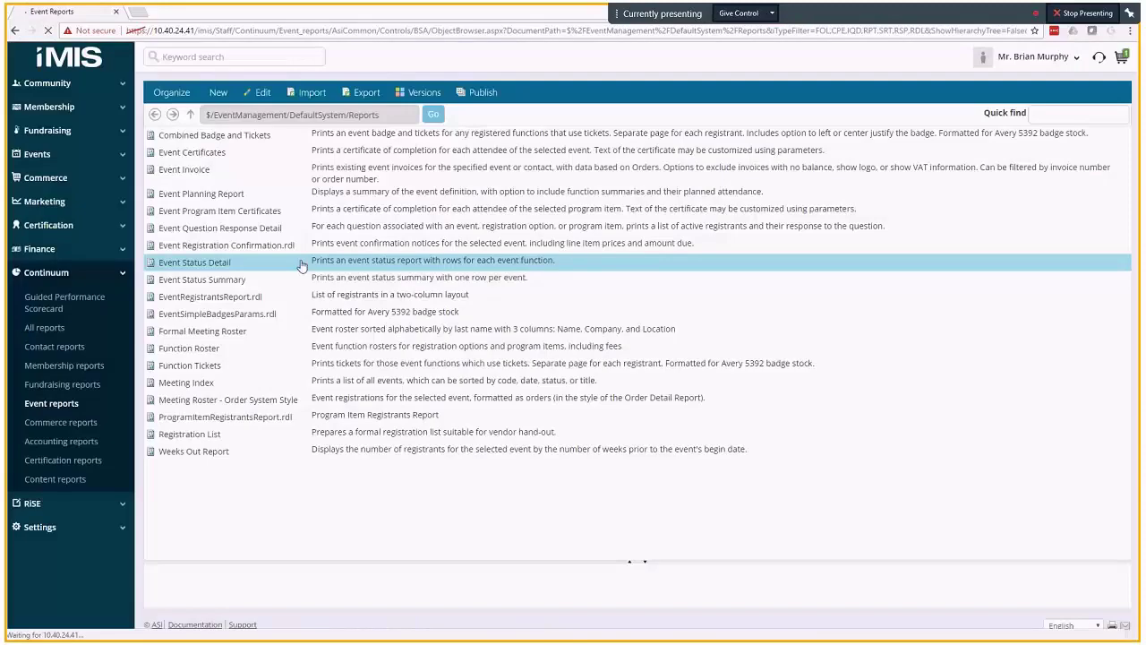
click(273, 228)
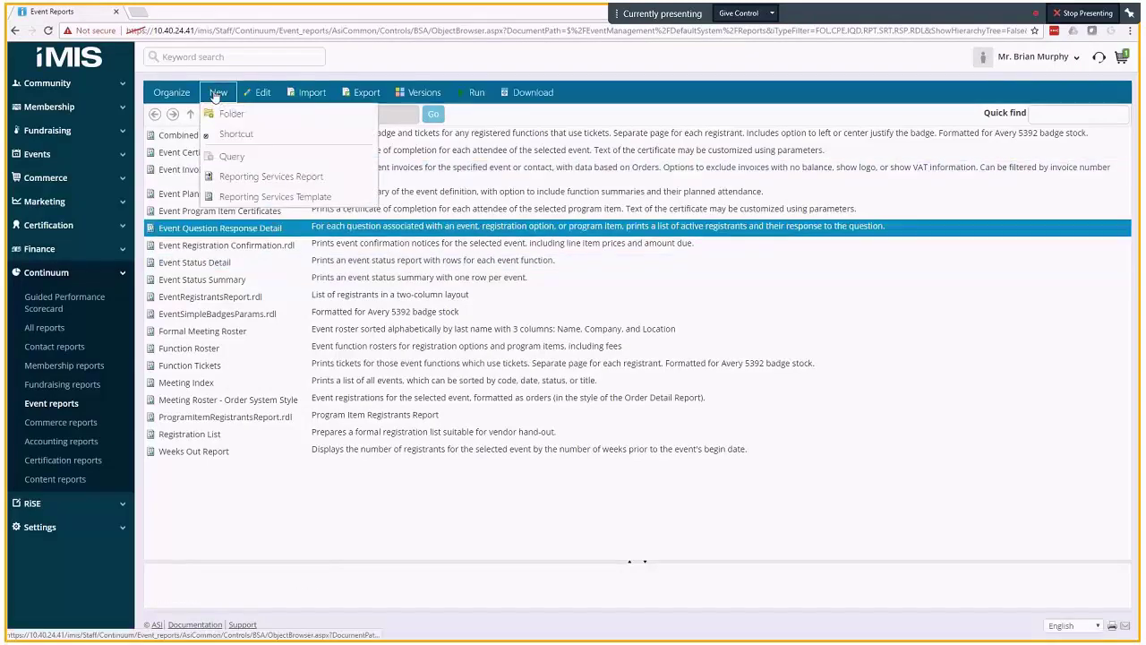
click(470, 94)
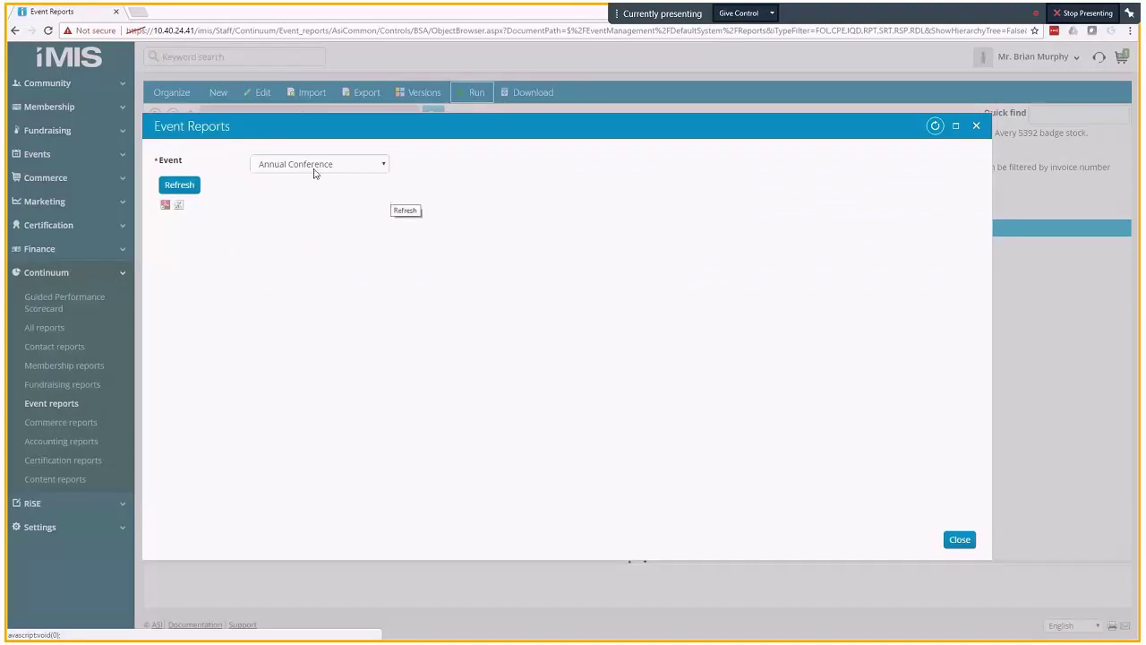
click(188, 186)
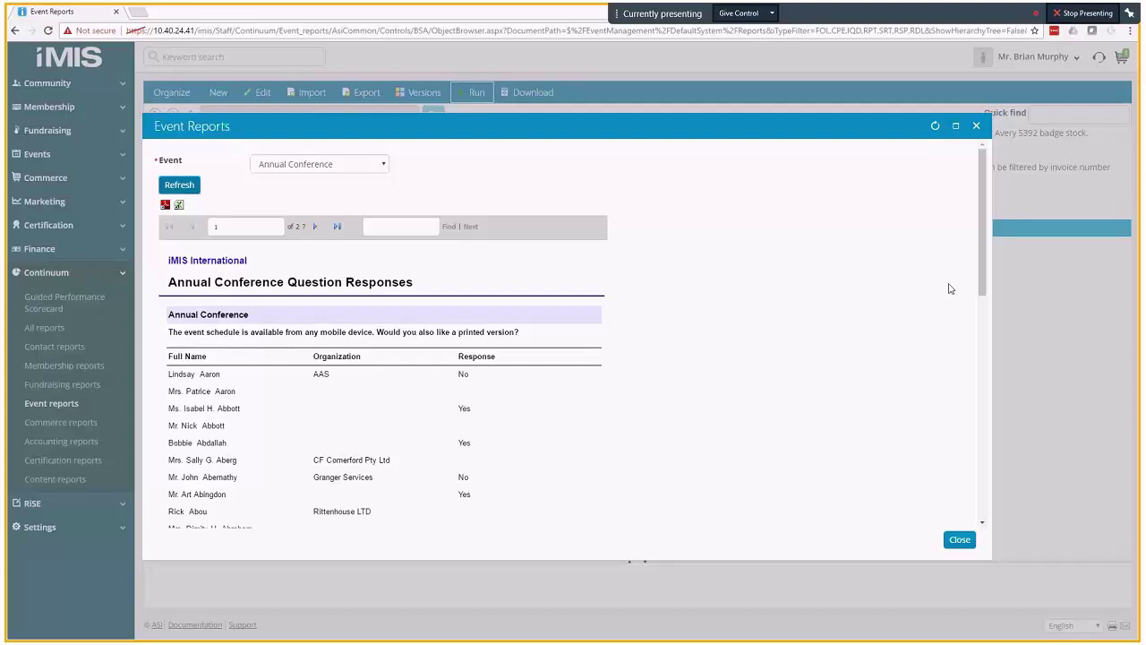
scroll(981, 288, down, 2)
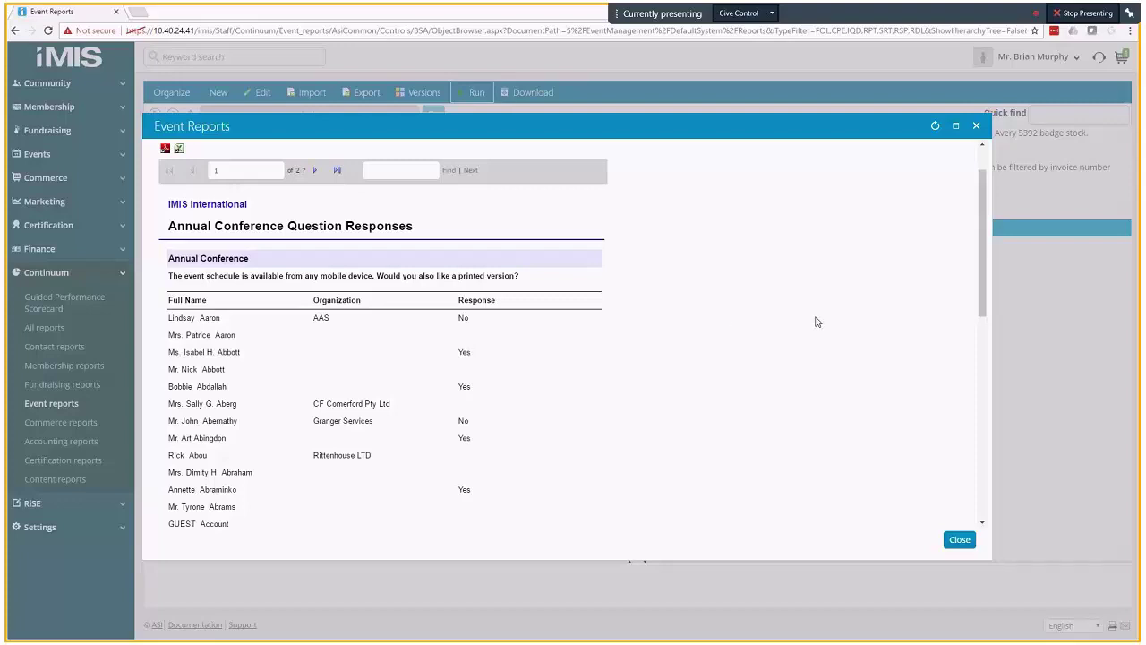
click(959, 539)
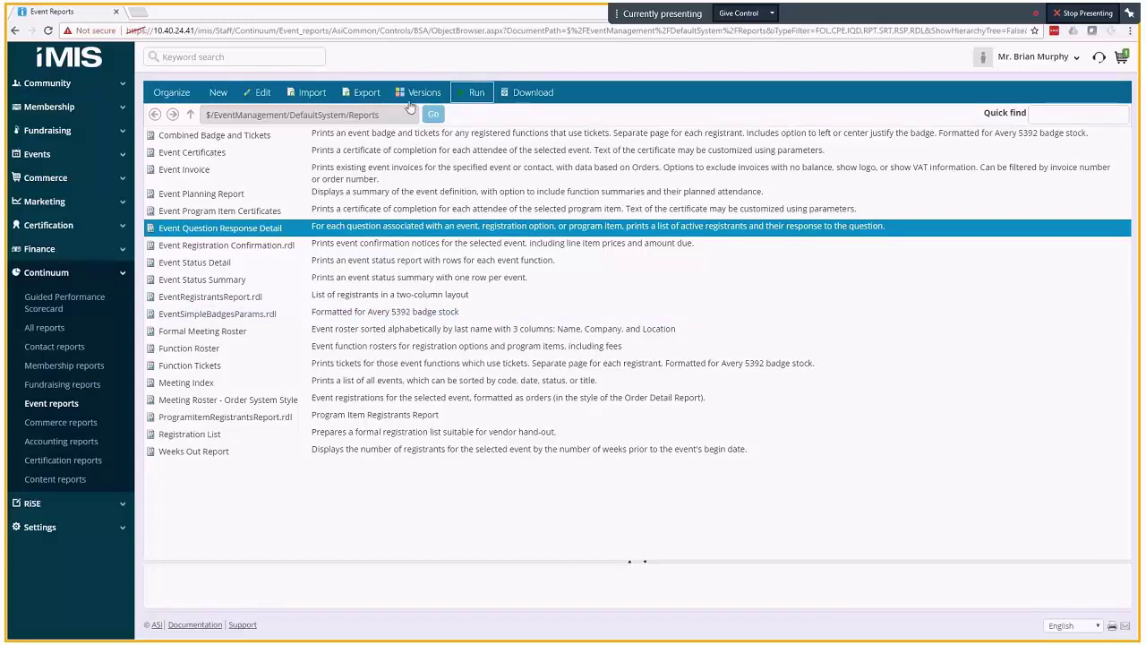
- Search 'Golf Tournament' and open the Charity Golf Tournament event
click(315, 56)
text(Golf Tournament)
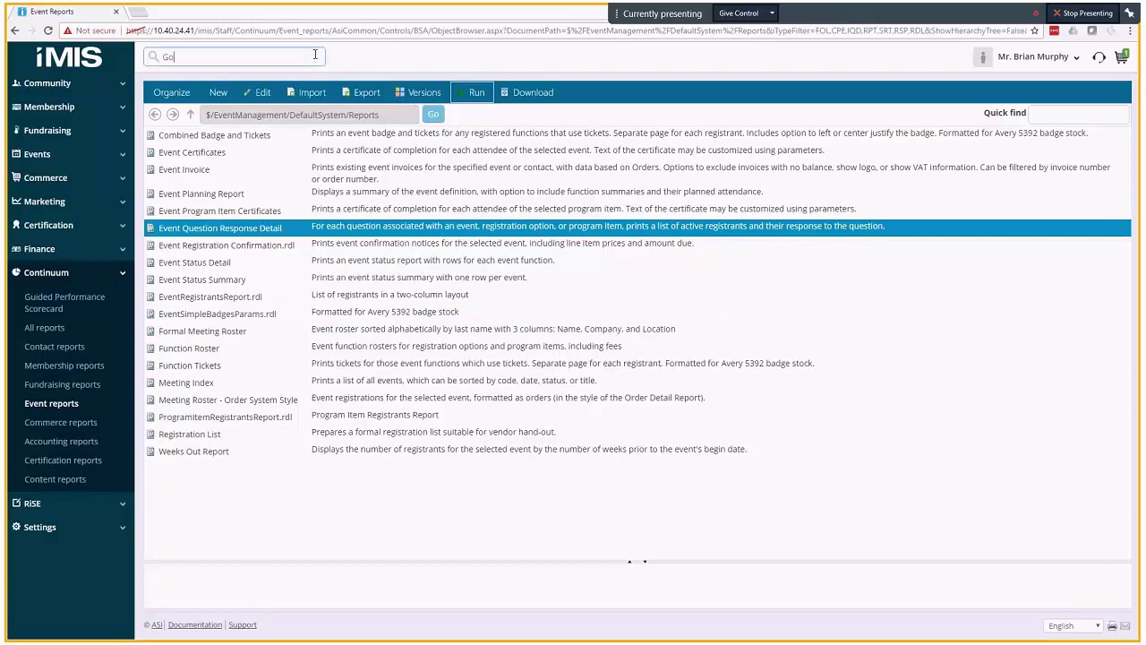
key(Return)
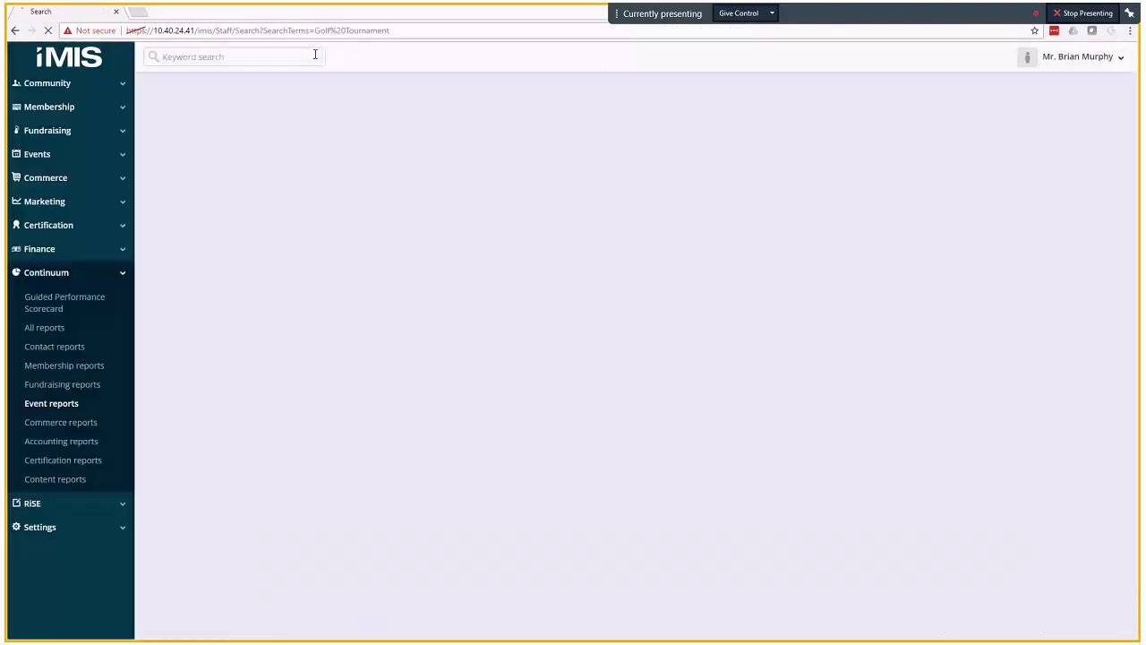
click(431, 177)
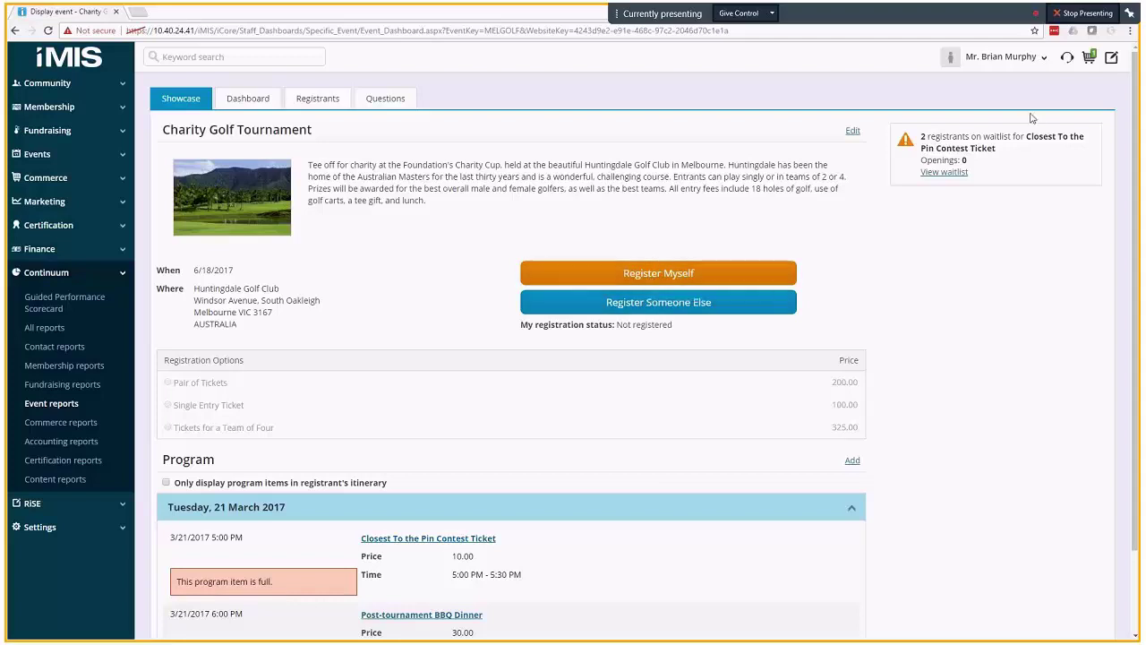
- Act on behalf of a contact picked from the Recent contacts list
click(1068, 61)
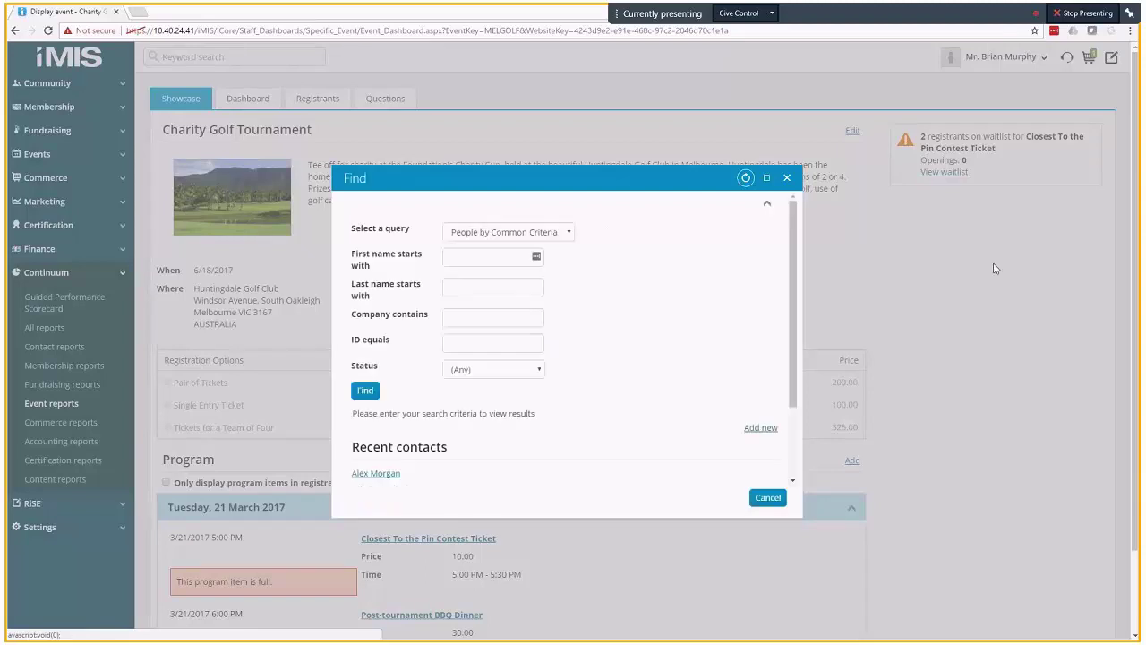
scroll(793, 296, down, 2)
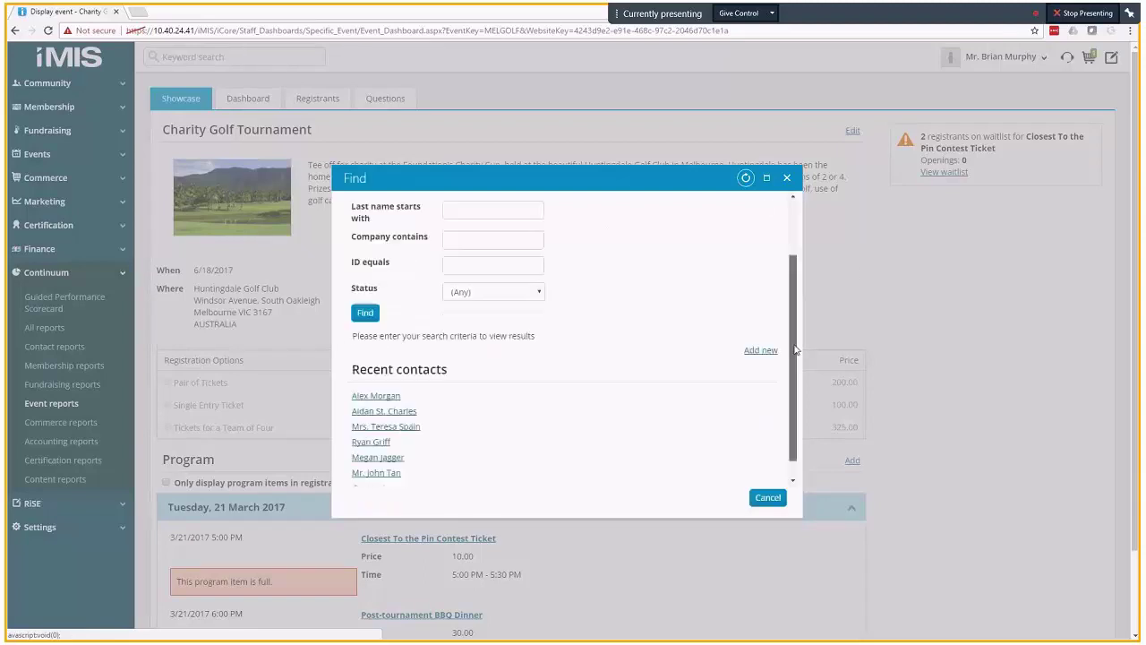
click(406, 416)
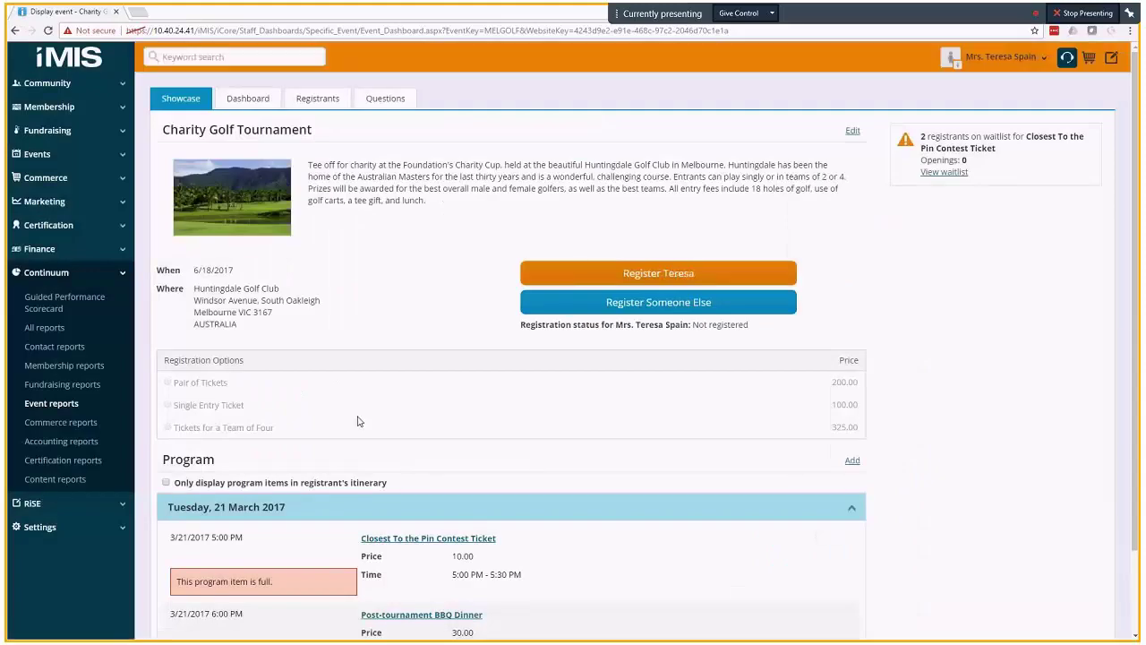
- Register the contact with a Single Entry Ticket, waitlisting them for Closest To the Pin, and check out
click(600, 280)
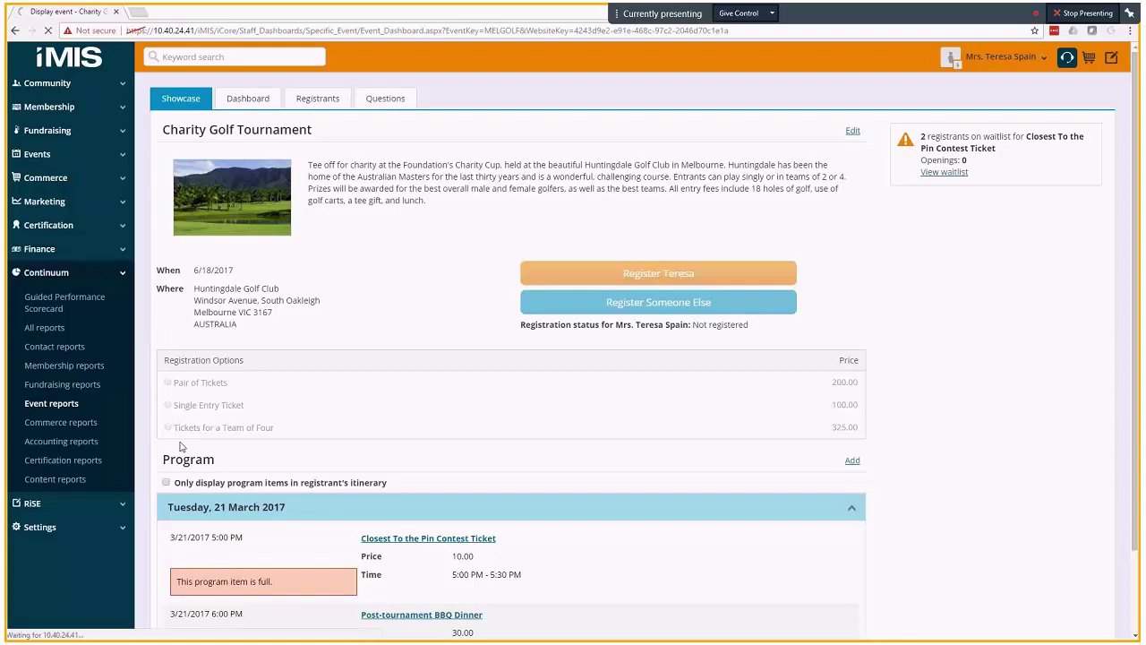
scroll(389, 481, down, 2)
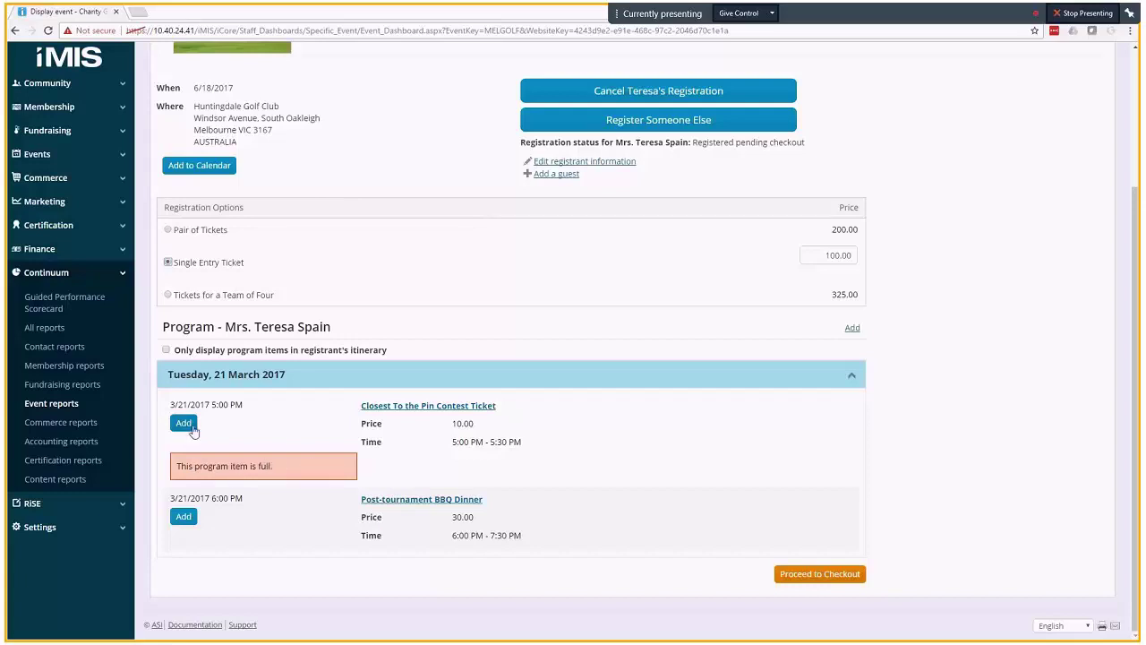
click(185, 425)
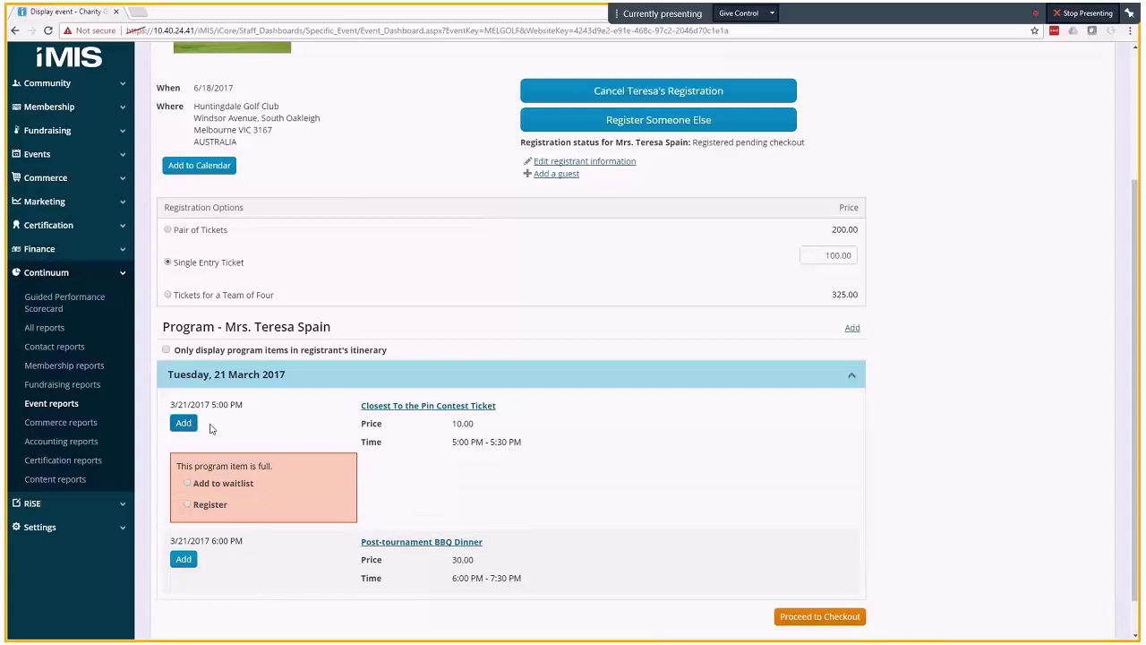
click(188, 483)
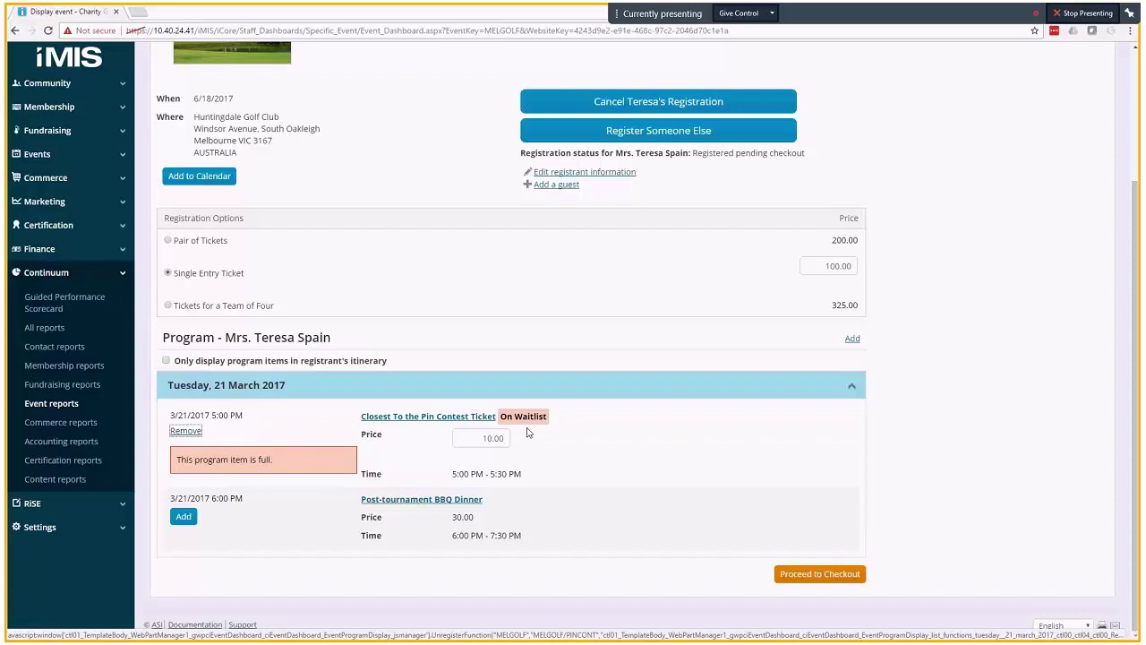
click(808, 578)
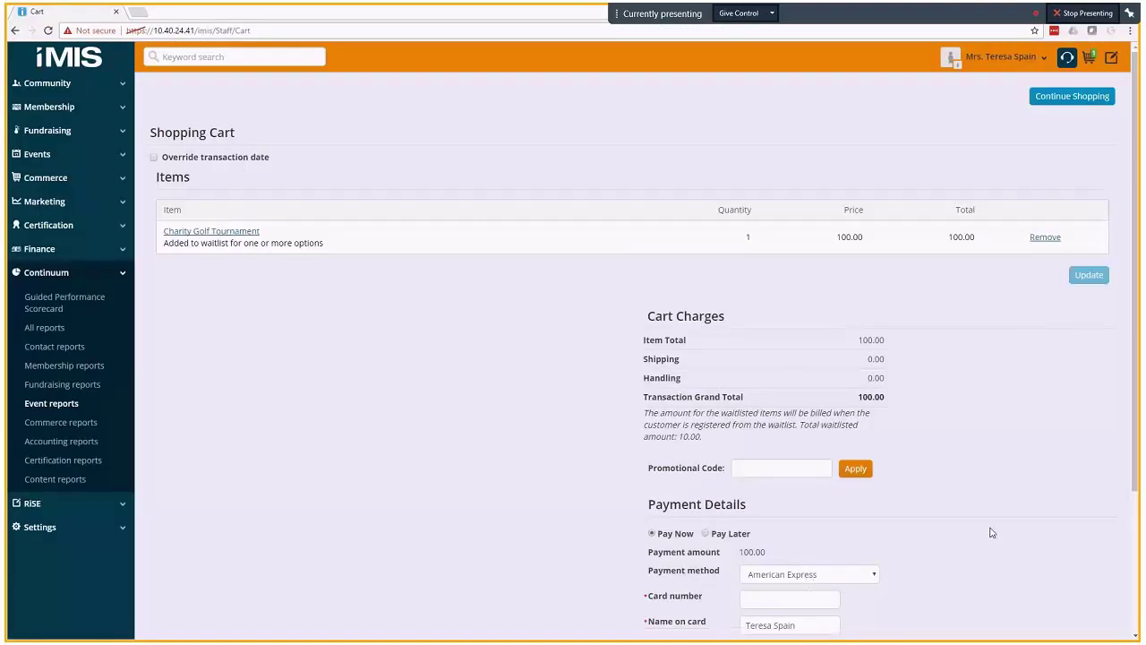
- Pay the 100.00 order by VISA, entering the card details, and submit it
scroll(992, 533, down, 3)
click(832, 388)
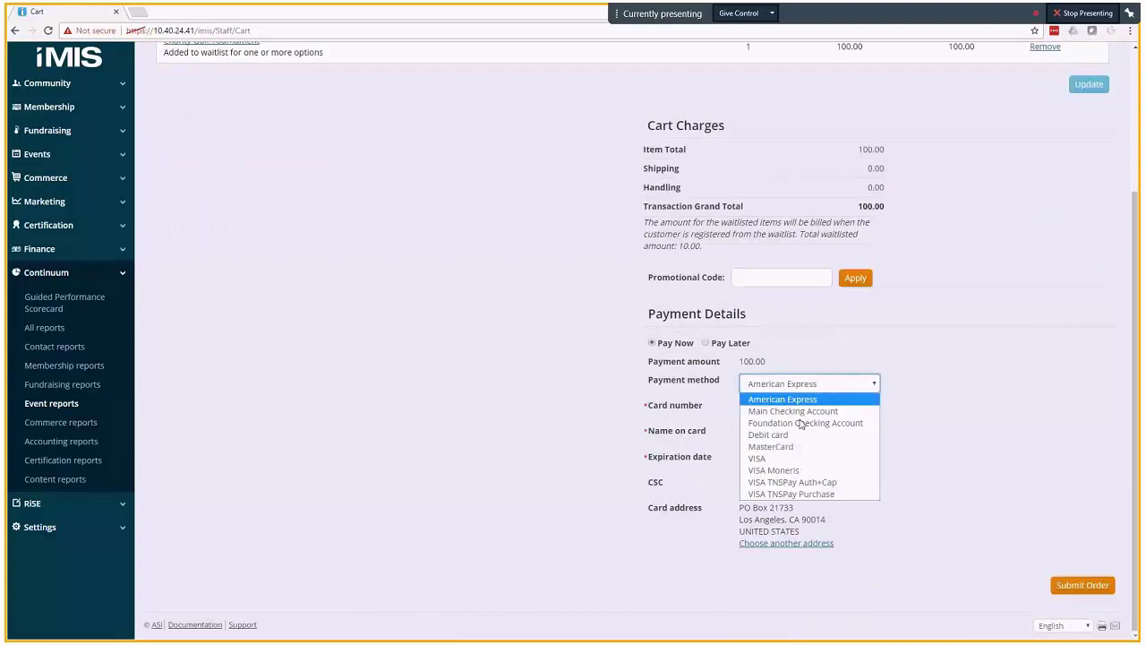
click(782, 460)
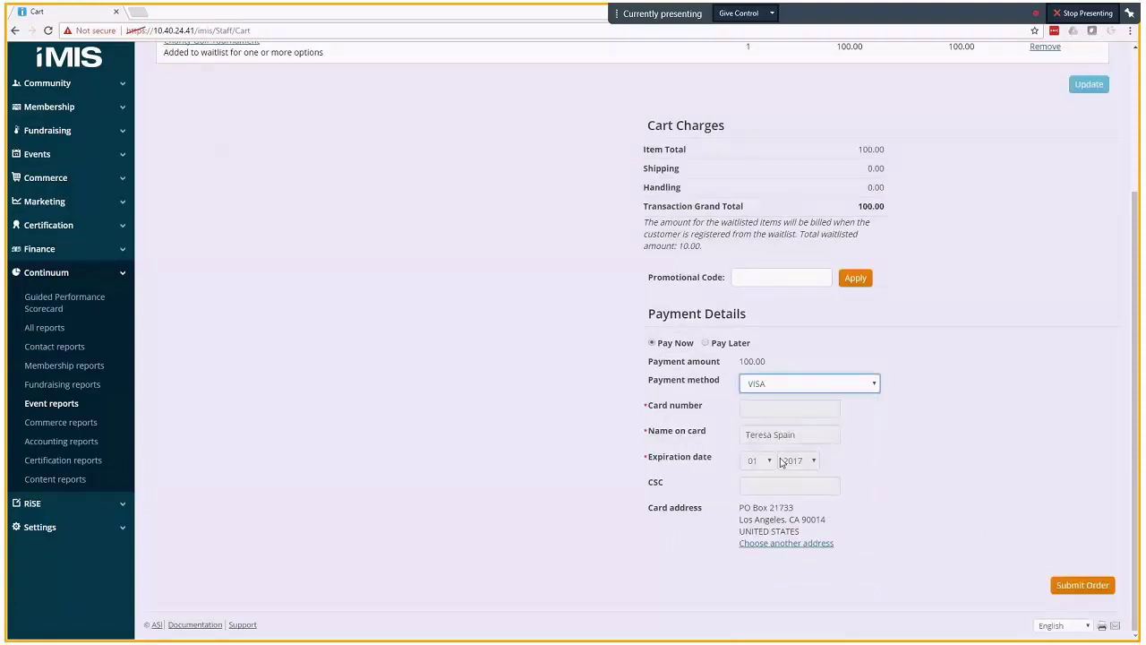
click(766, 414)
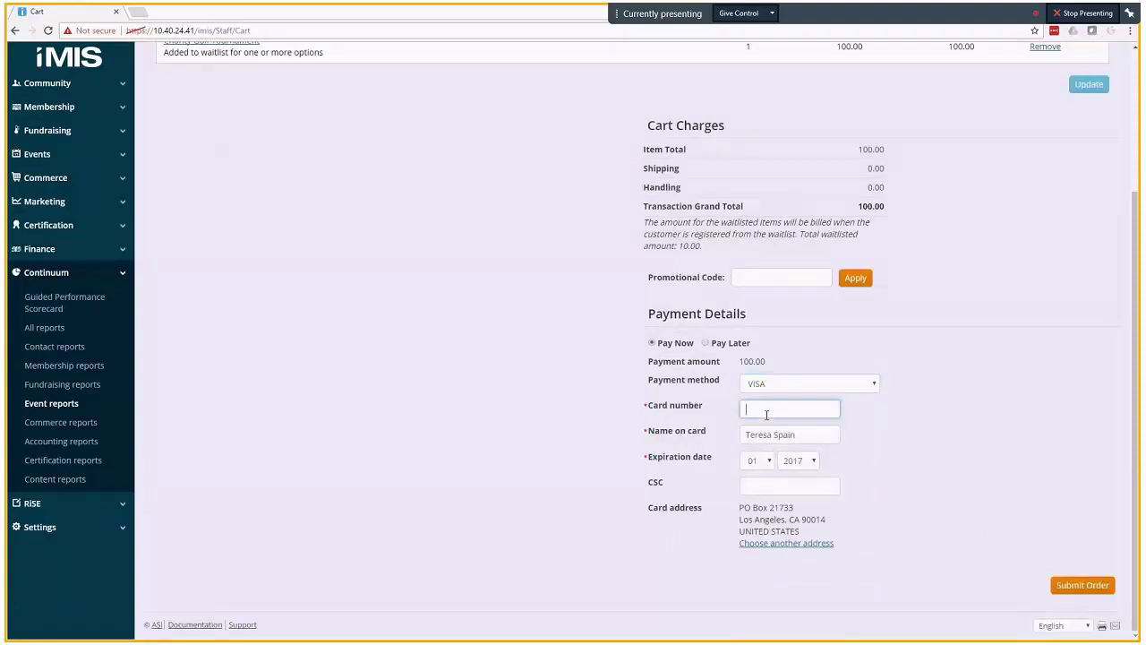
key(ctrl+v)
key(Tab)
key(Tab)
key(Tab)
key(Return)
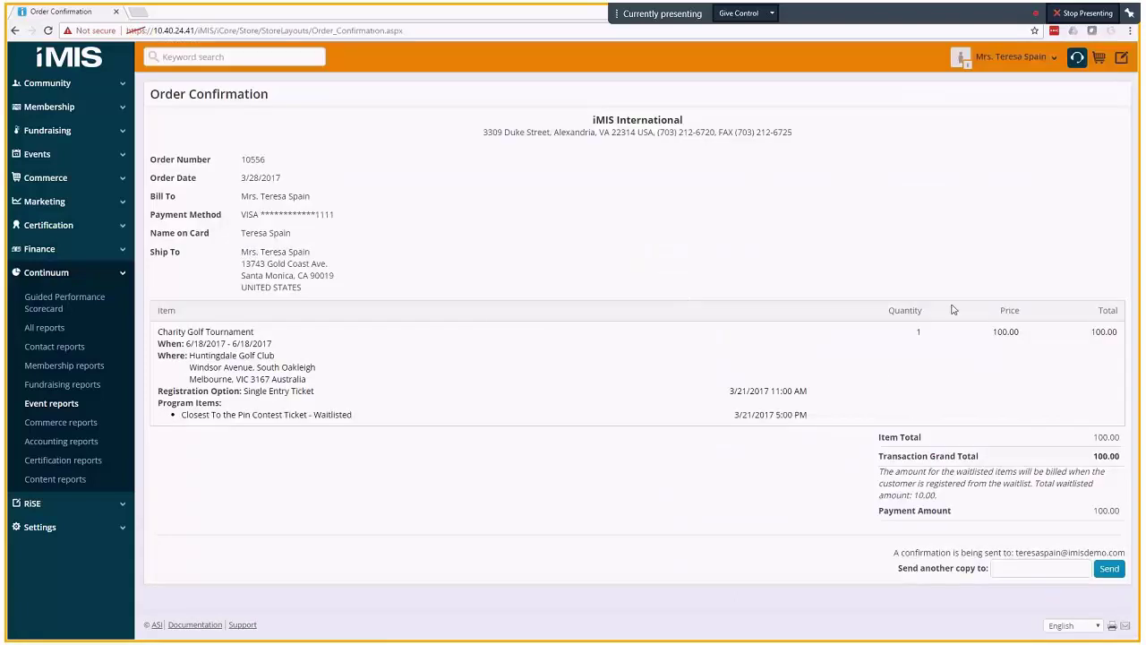
- Search for 'golf tournament' to list the Charity Golf Tournament
click(249, 55)
text(golf tournament)
key(Return)
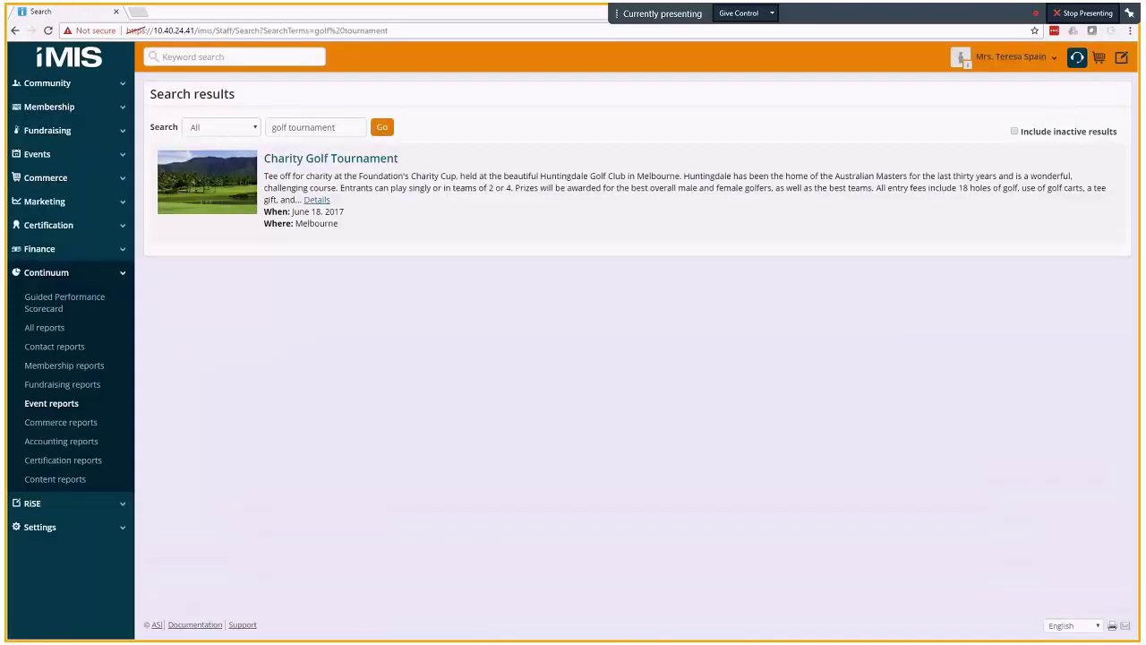
- From the Charity Golf Tournament event, view the three-person Closest To the Pin Contest Ticket waitlist
click(346, 162)
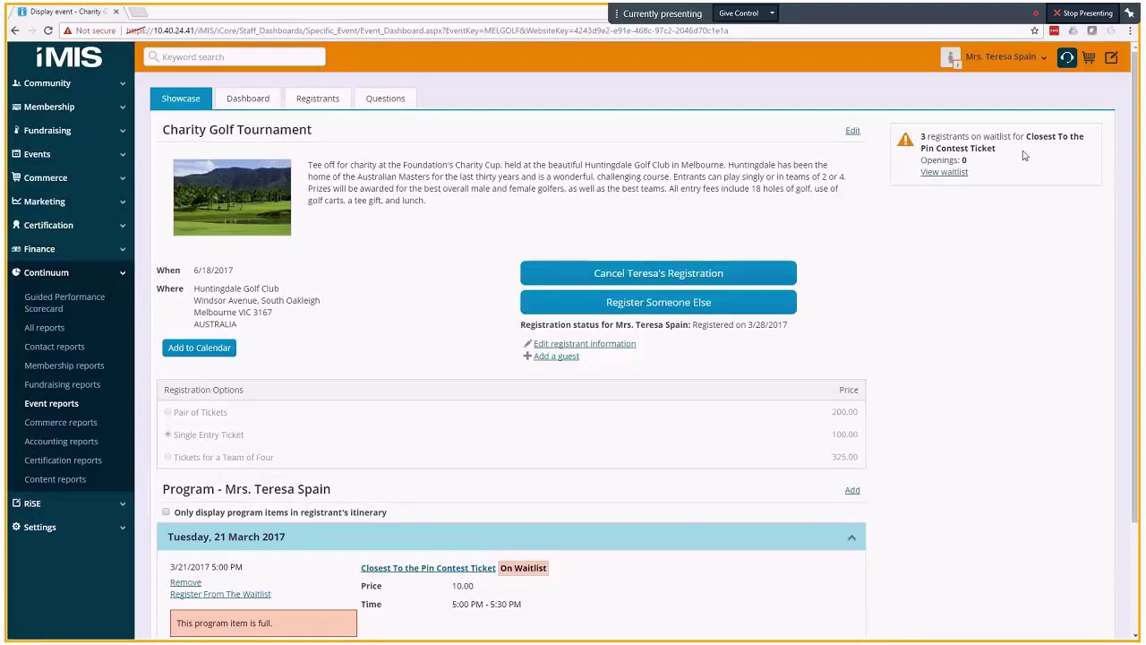
click(943, 176)
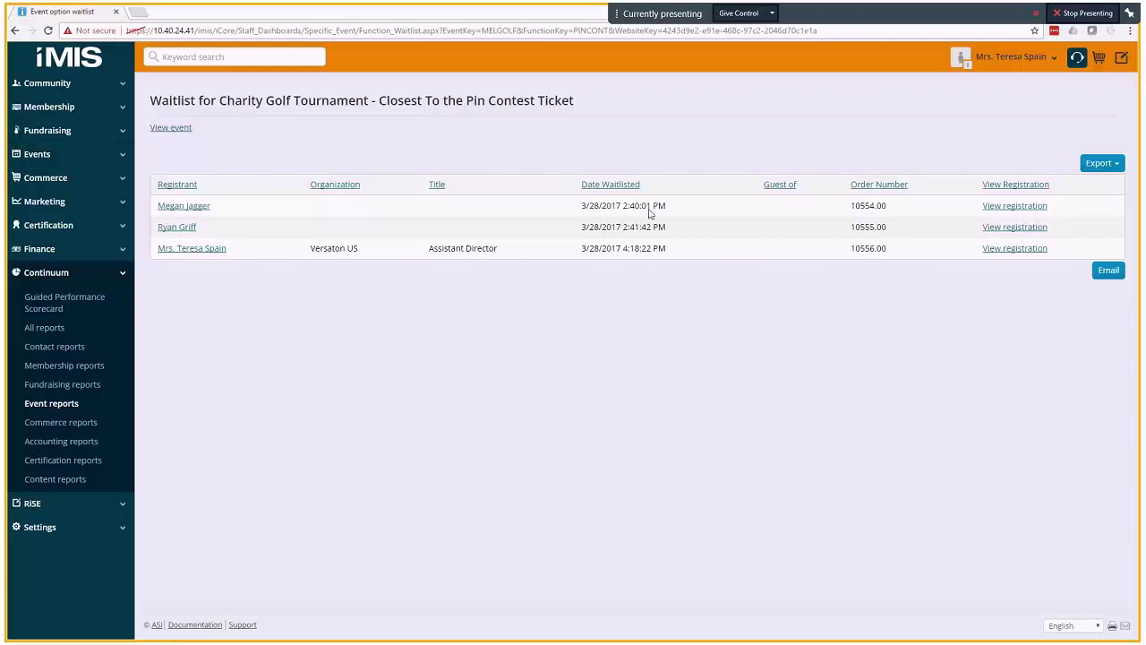
- Register the first waitlisted registrant's Closest To the Pin ticket from the waitlist at 10.00 and proceed to checkout
click(991, 208)
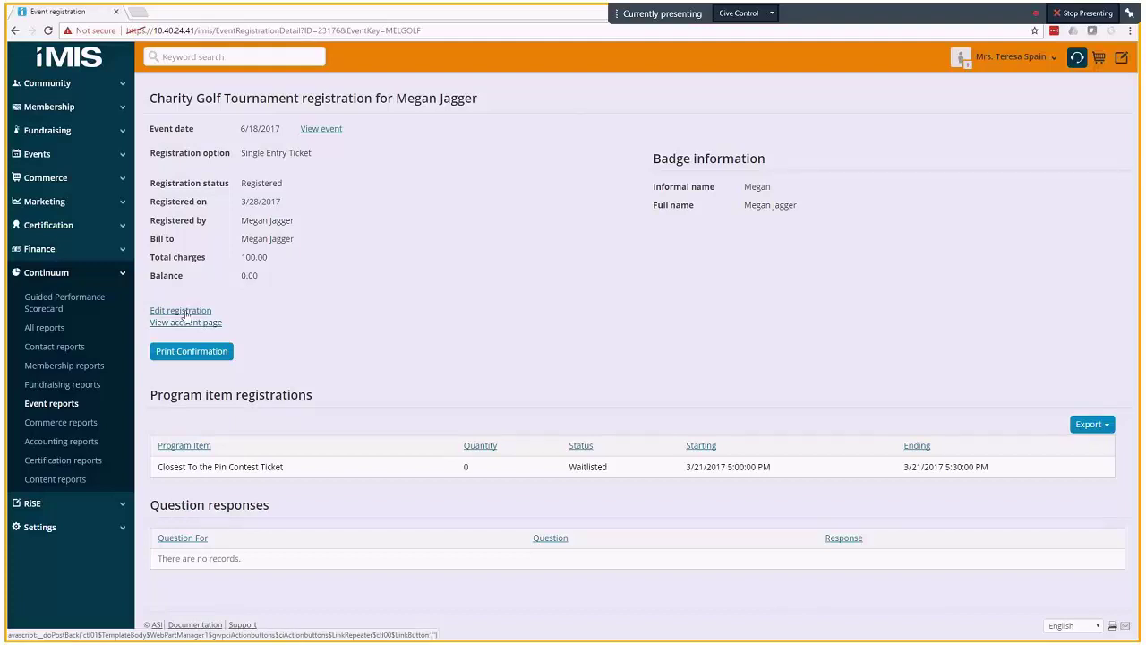
click(186, 312)
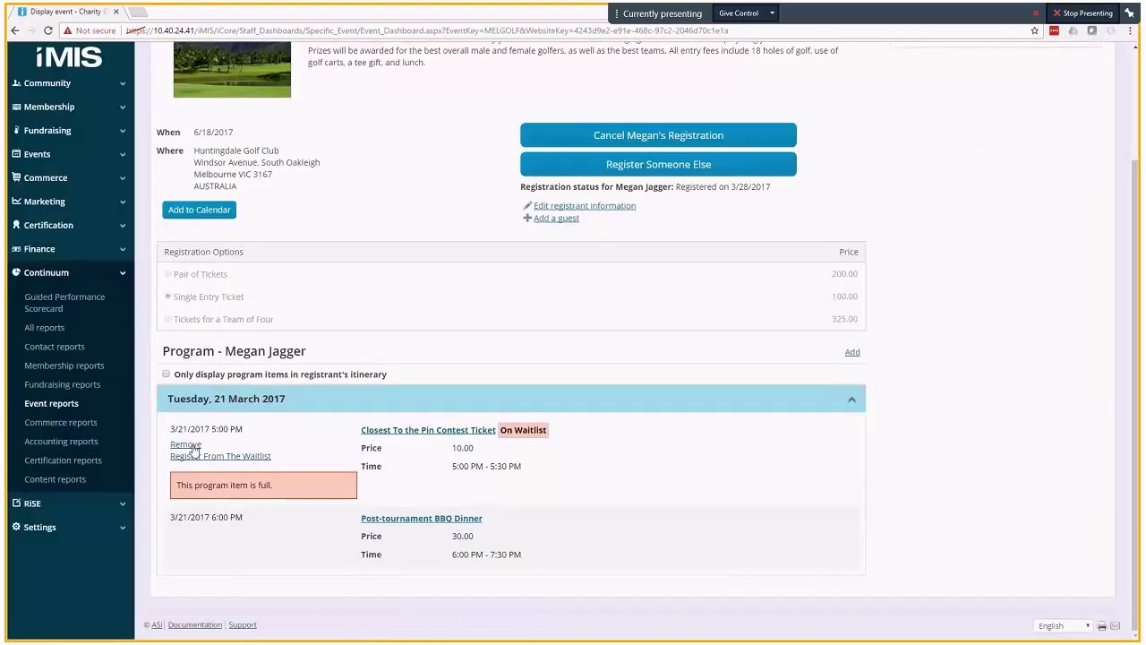
click(243, 458)
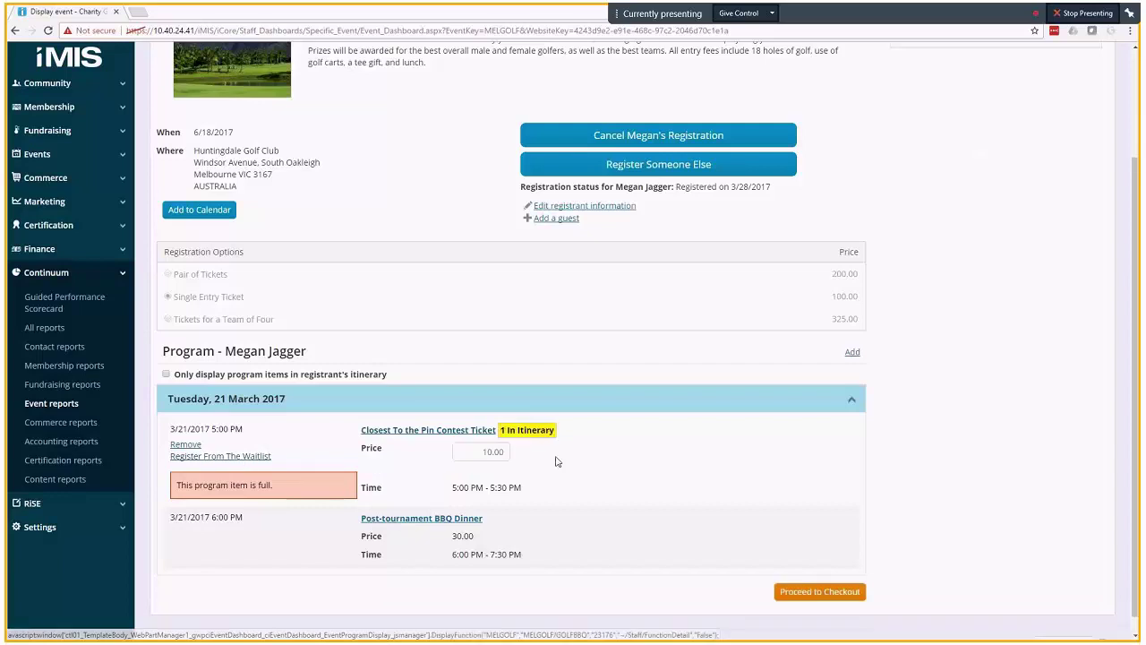
click(801, 596)
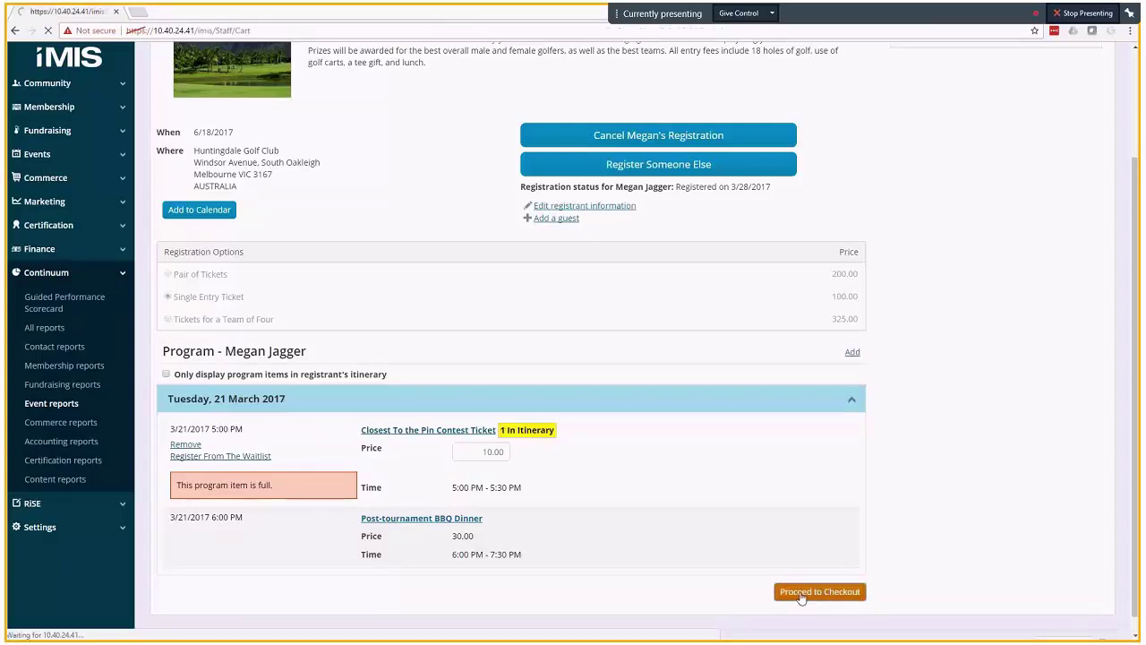
- Pay the 10.00 order by VISA, submit it, and go to the Events dashboard
scroll(934, 402, down, 2)
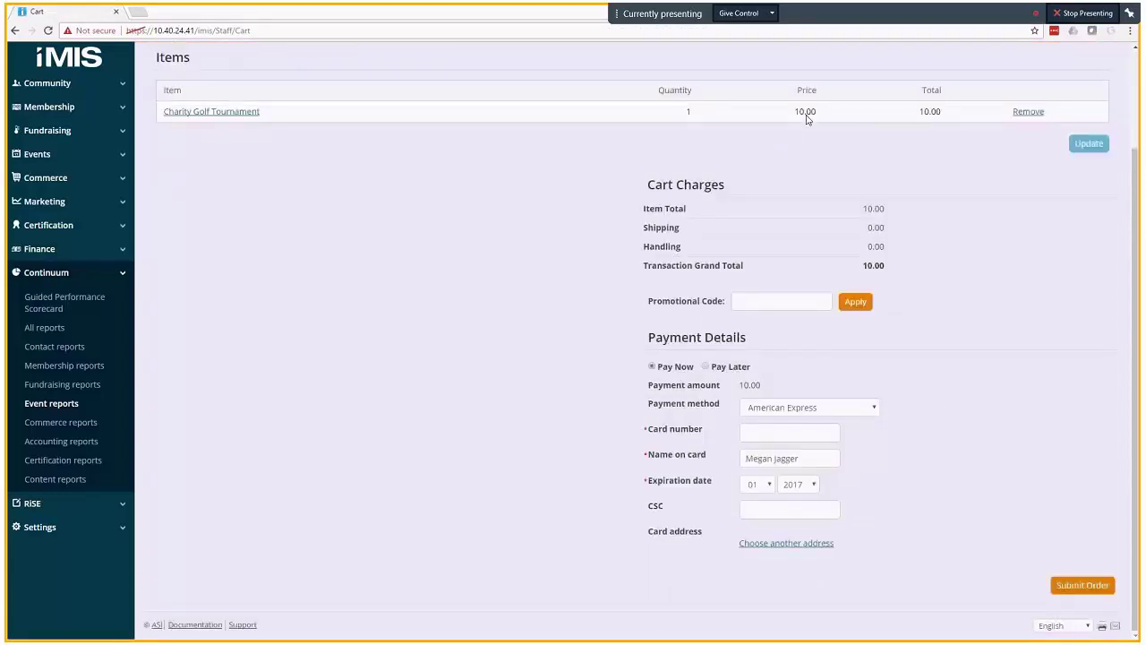
click(861, 412)
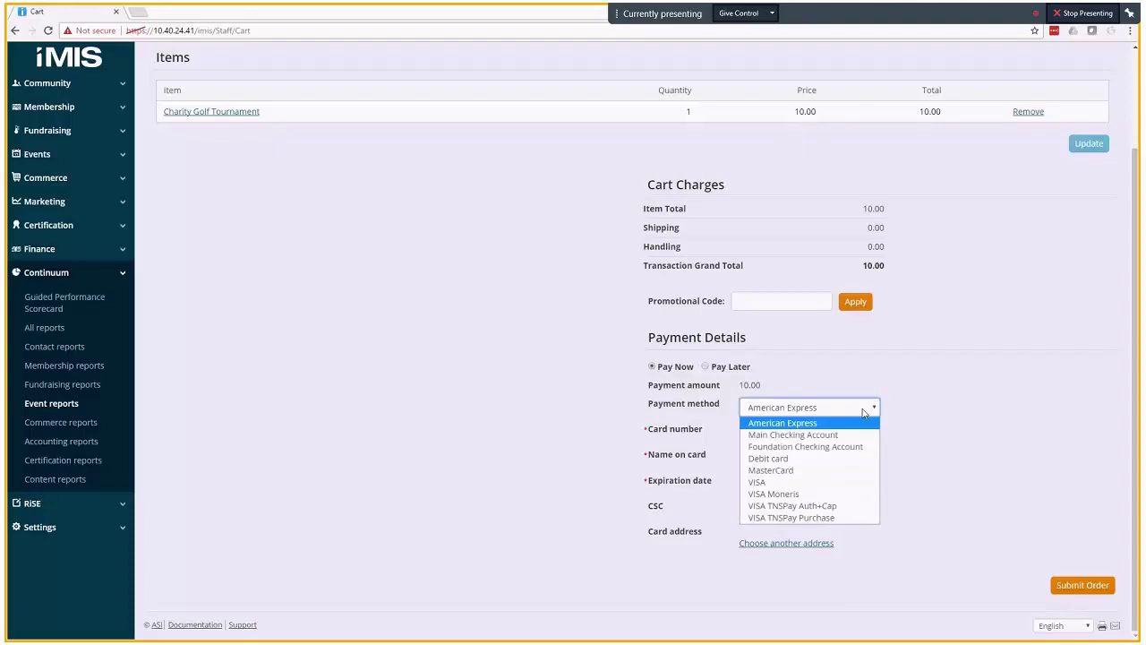
click(787, 483)
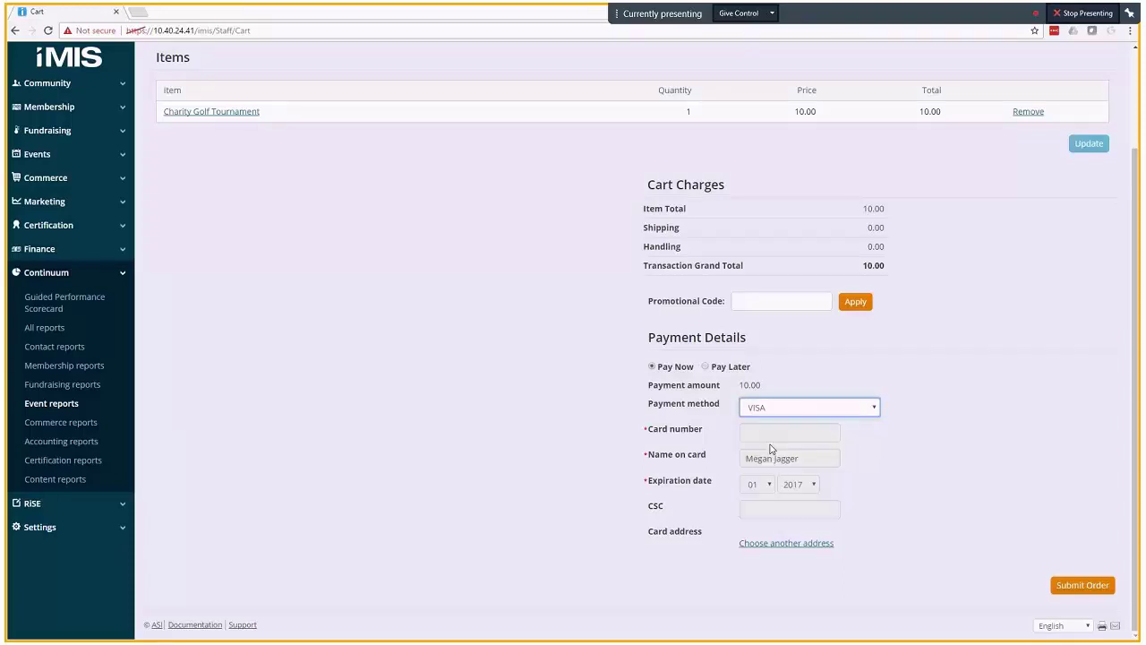
click(1074, 584)
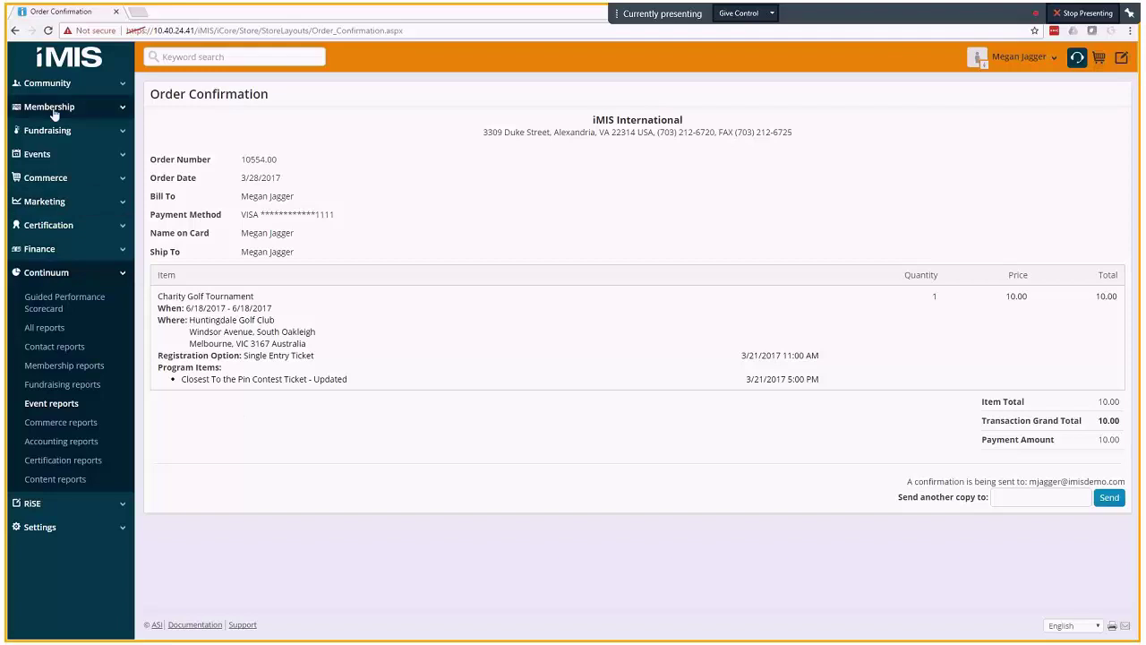
click(44, 154)
click(47, 180)
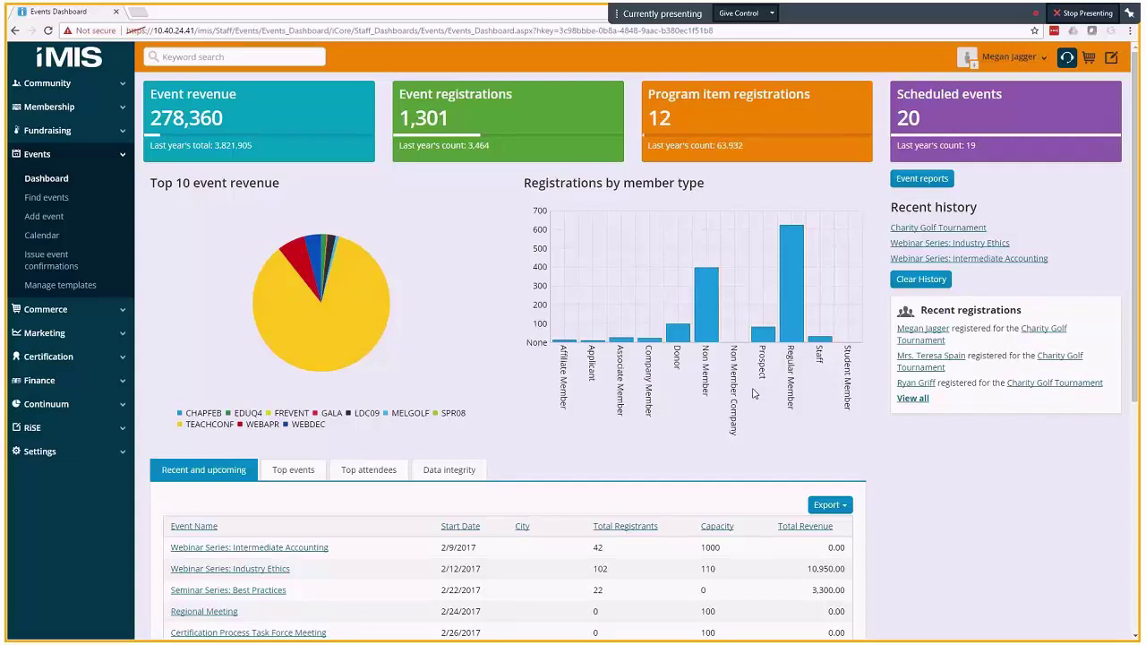
- Open Webinar Series: Industry Ethics (WEBDEC) from recent history and start editing its event details
click(921, 245)
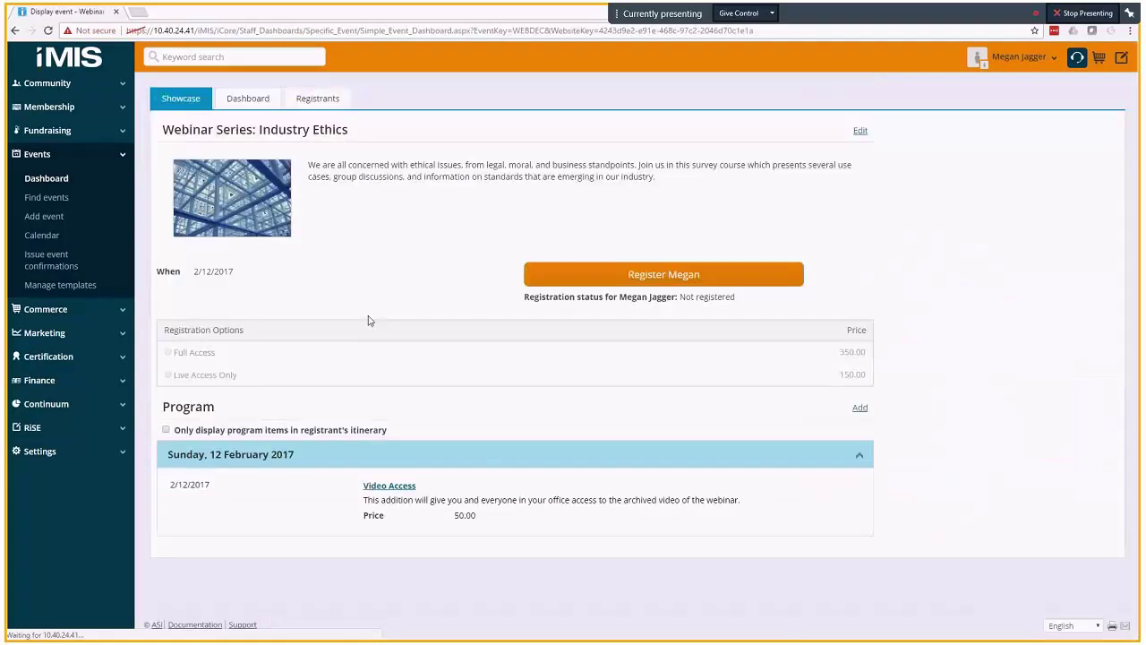
click(859, 132)
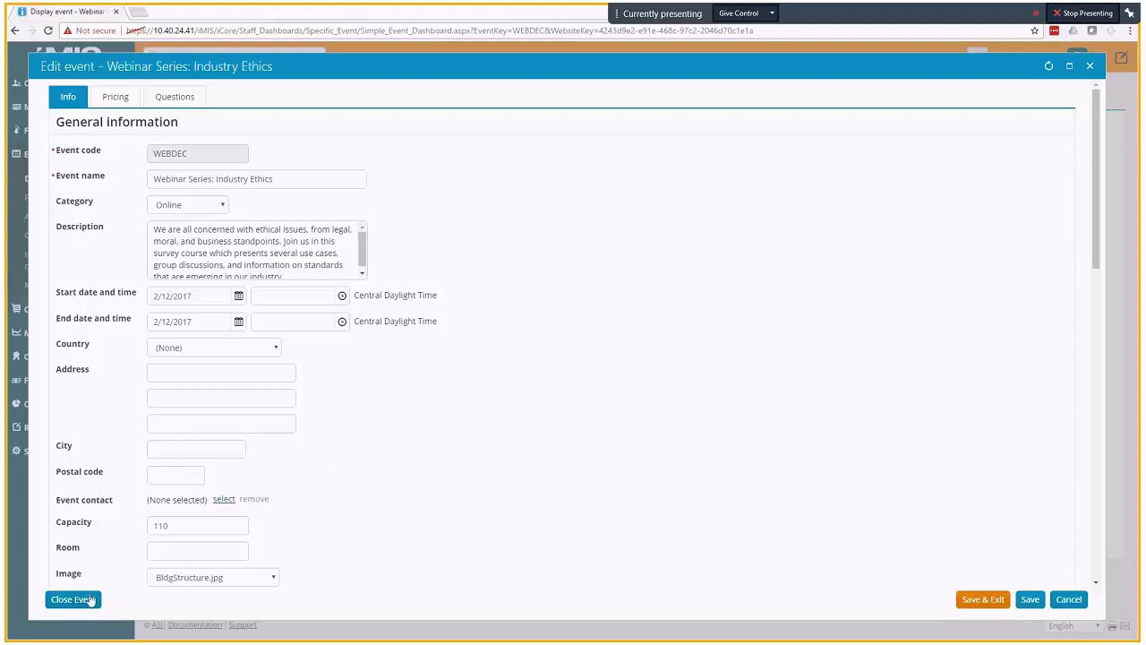
- Close the Webinar Series: Industry Ethics event from the Edit event dialog and confirm
click(85, 600)
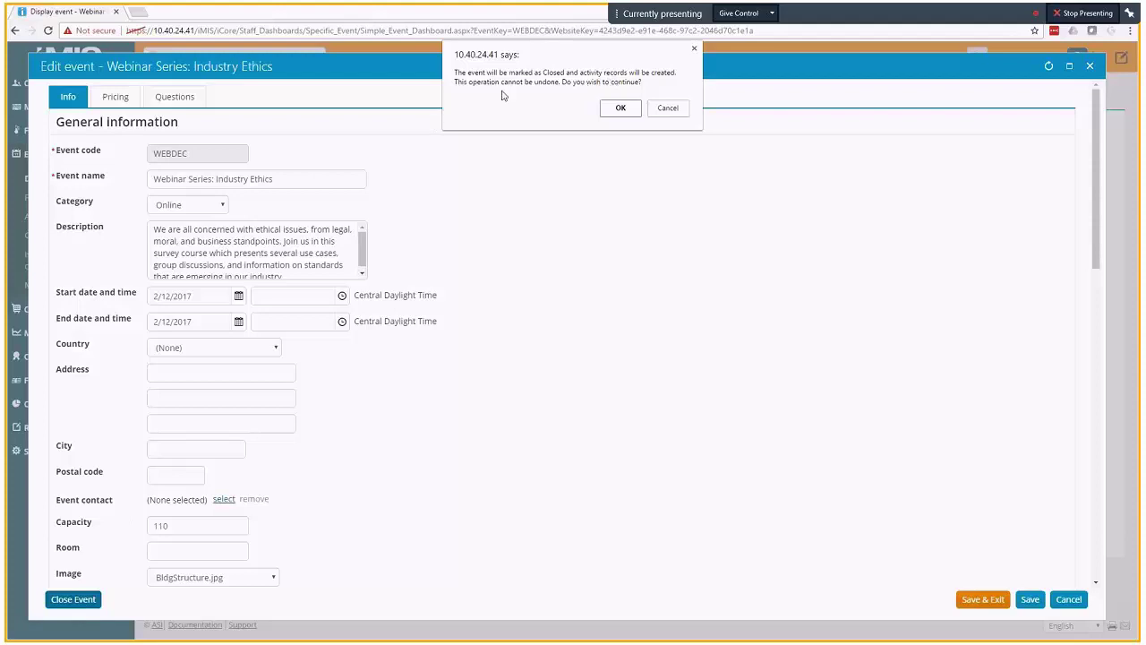
click(616, 116)
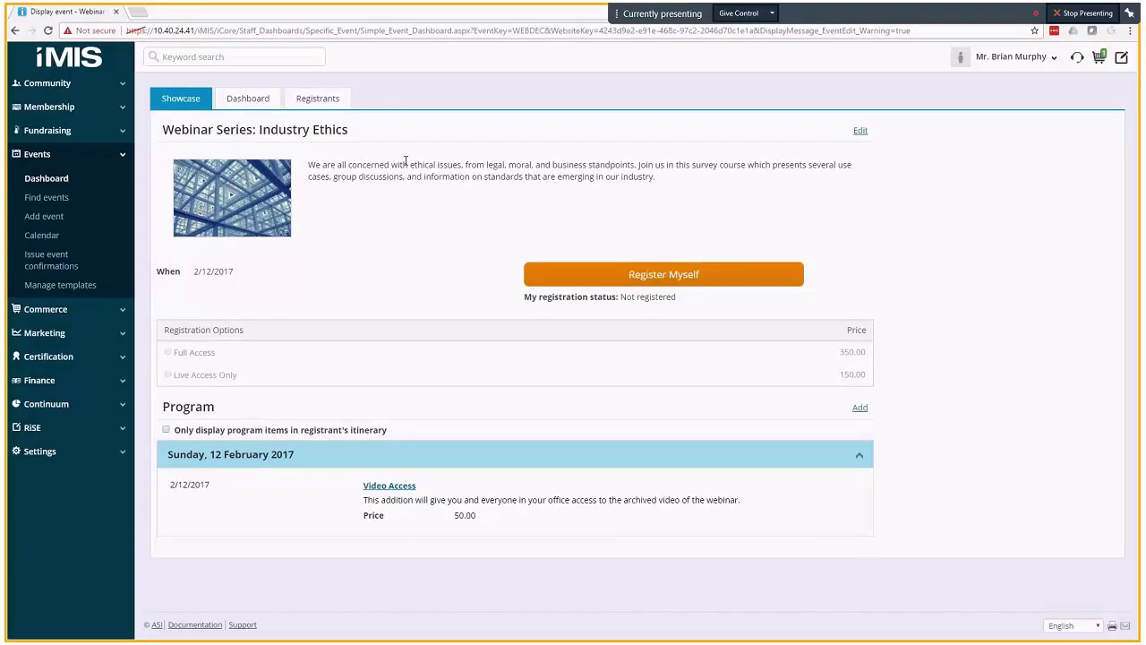
click(311, 98)
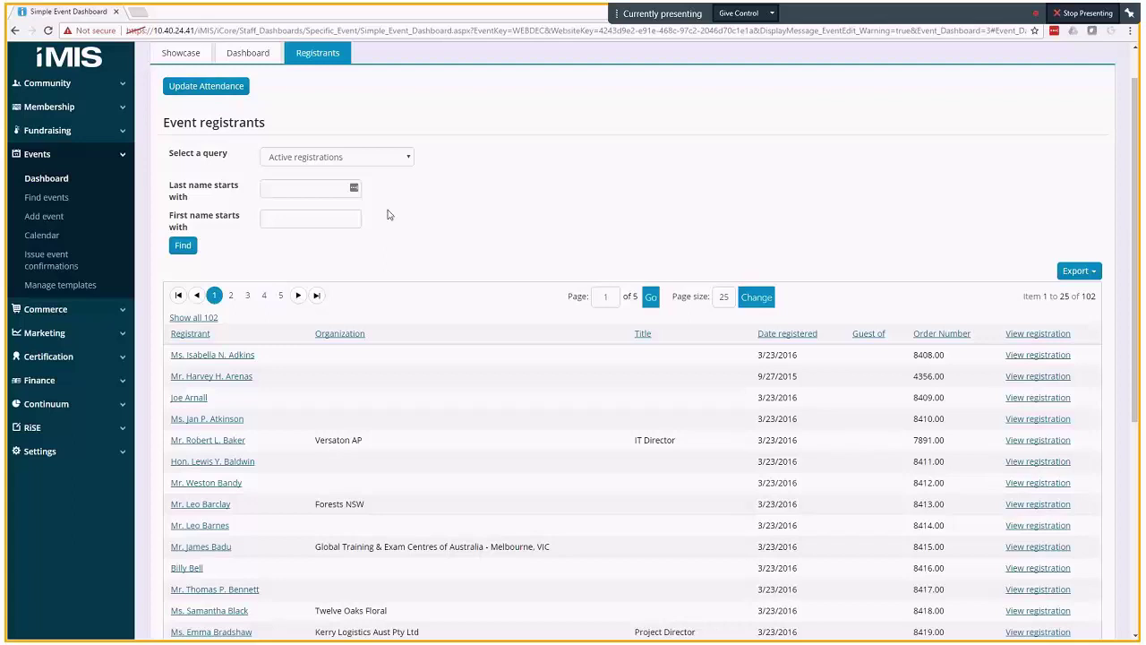
click(181, 54)
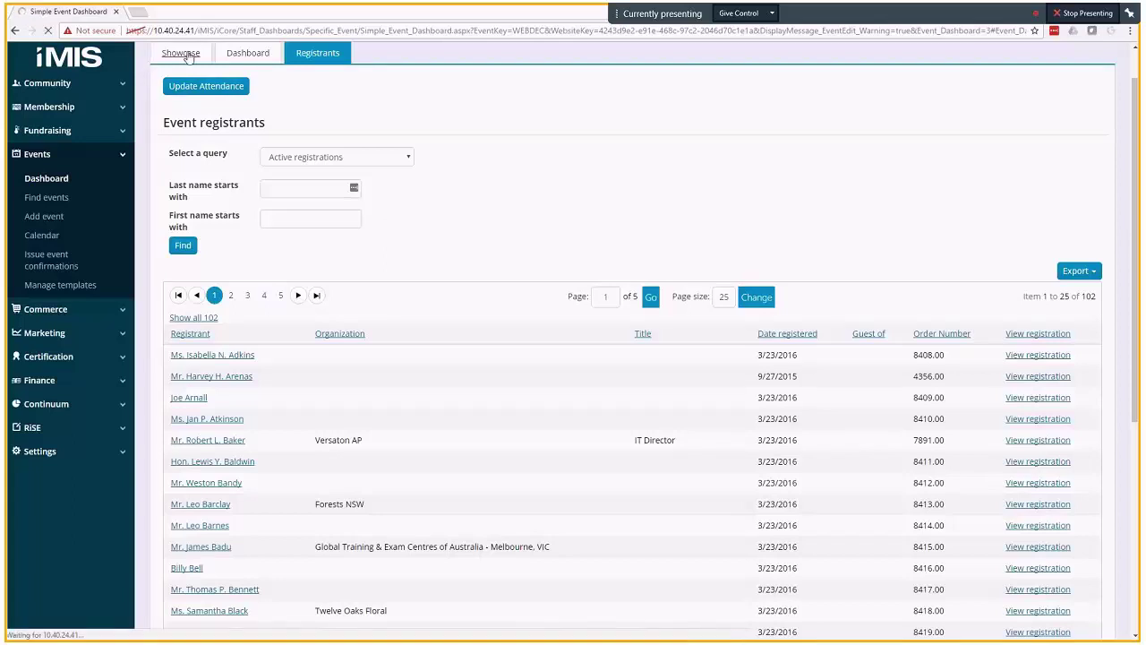